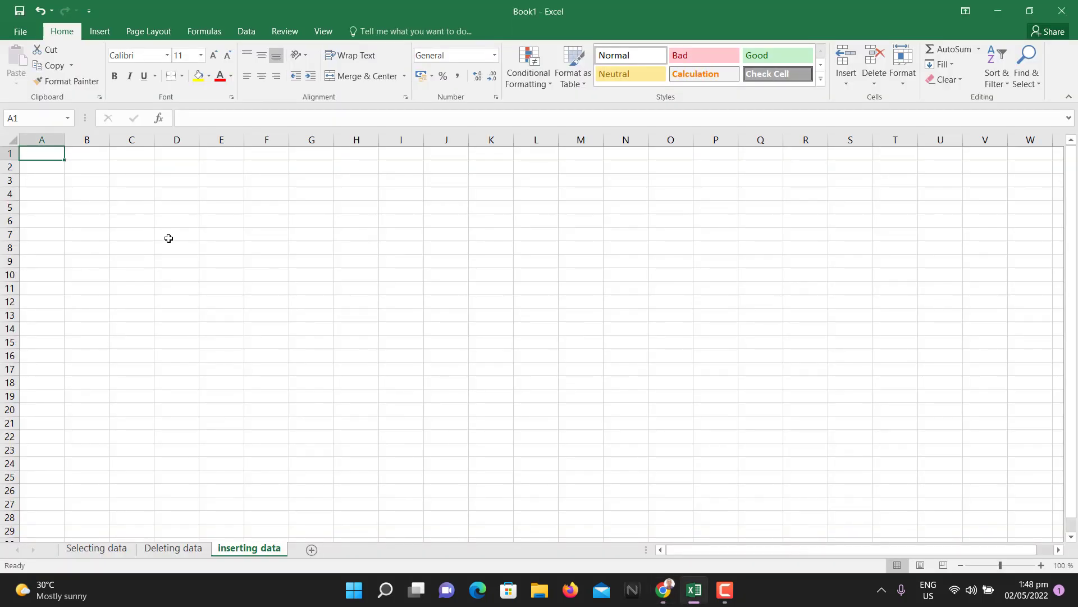
# - Zoom the empty inserting data sheet to 295% and select cell B2
pyautogui.scroll(9, 170, 237)
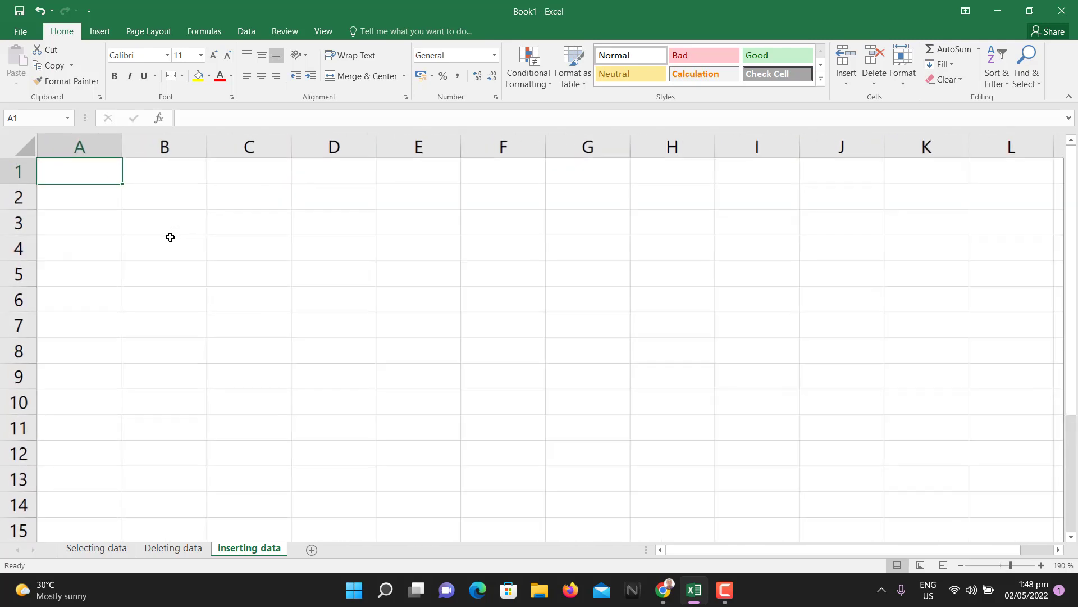
pyautogui.scroll(4, 171, 237)
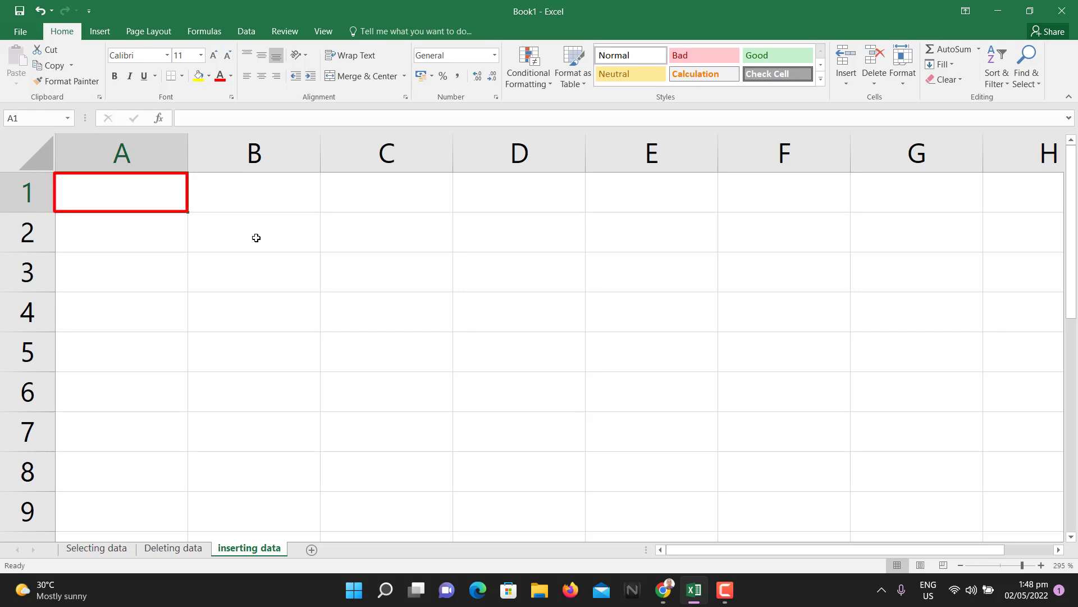
pyautogui.click(295, 231)
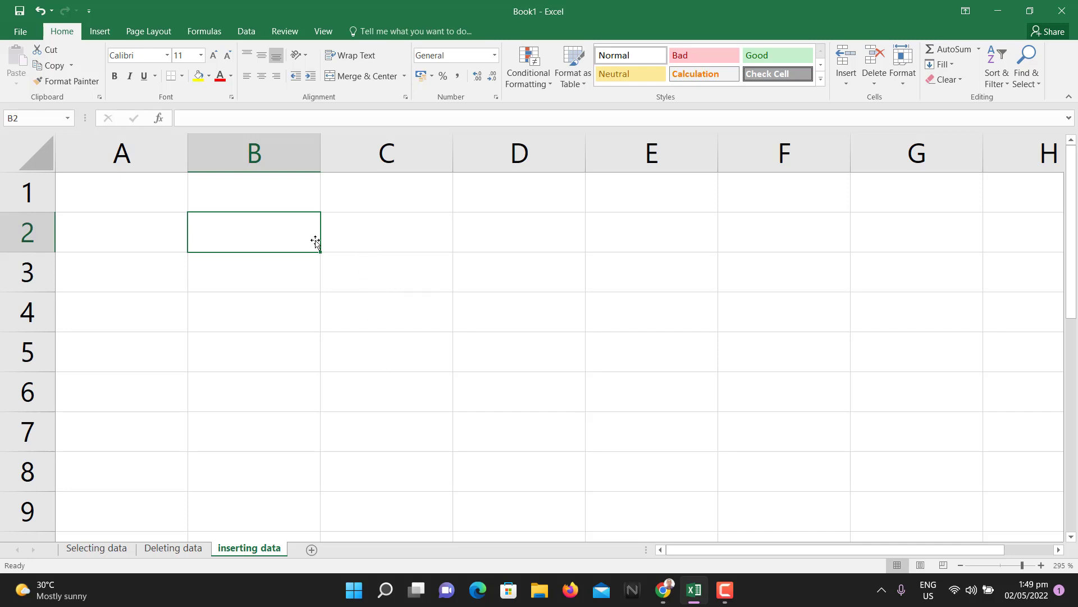
# - Enter a lowercase first name in B2 and a surname in C2, then commit
pyautogui.doubleClick(374, 238)
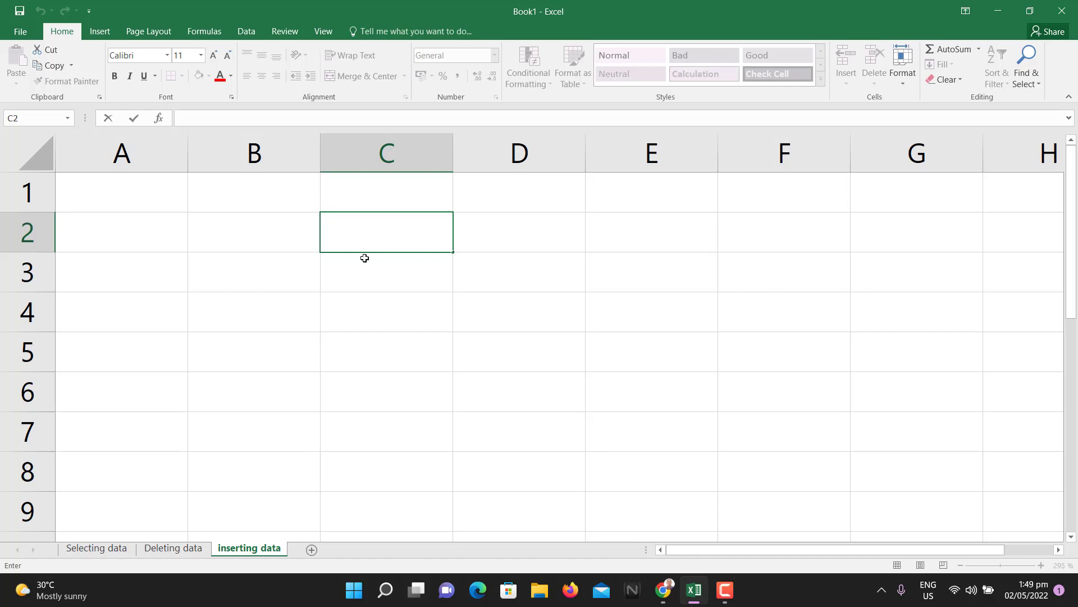
pyautogui.click(255, 236)
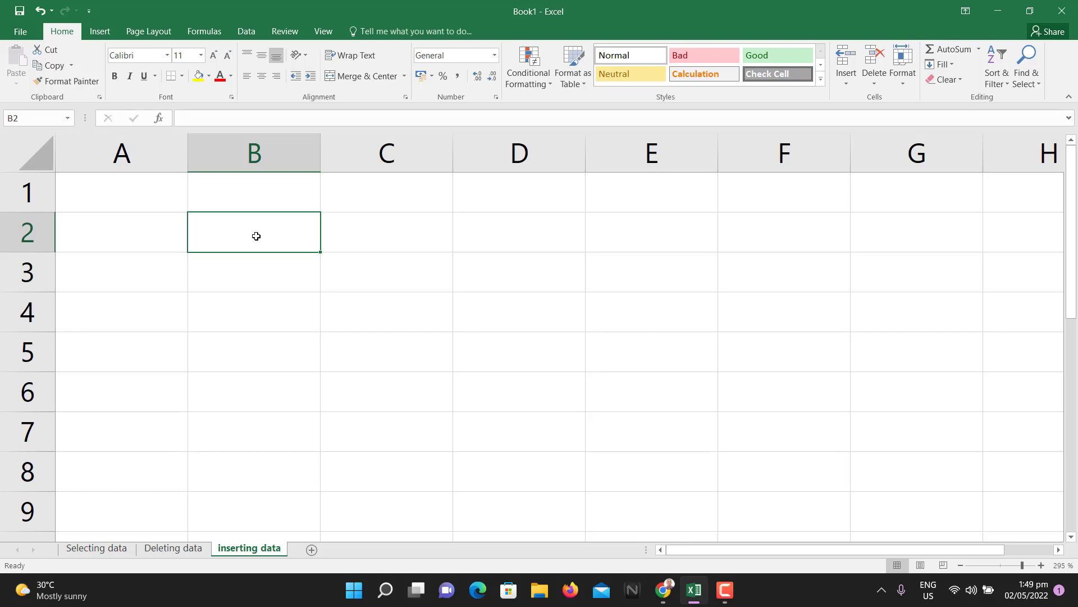
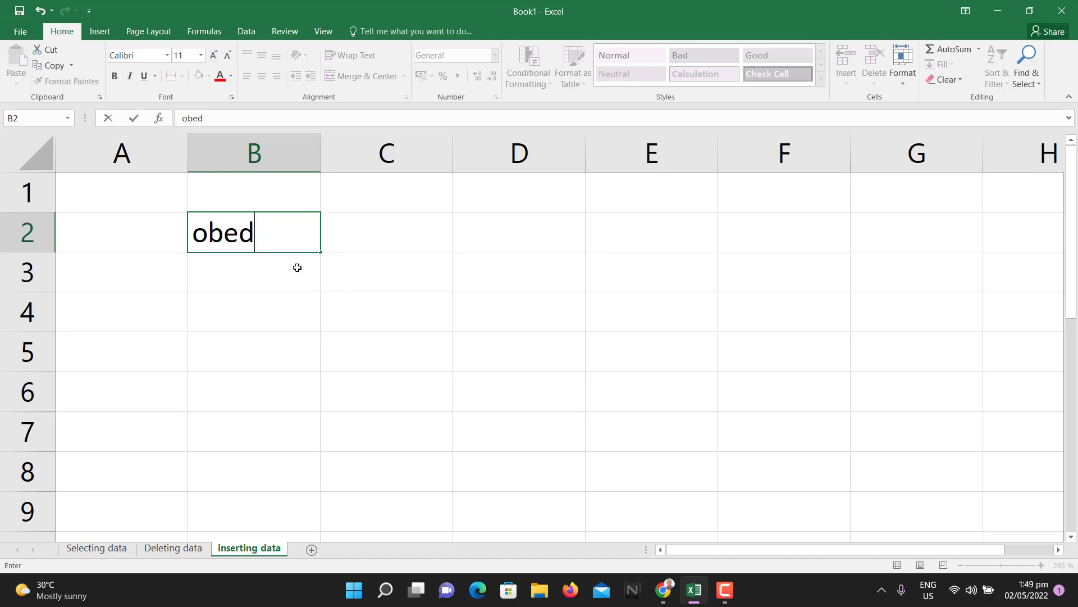
pyautogui.doubleClick(385, 232)
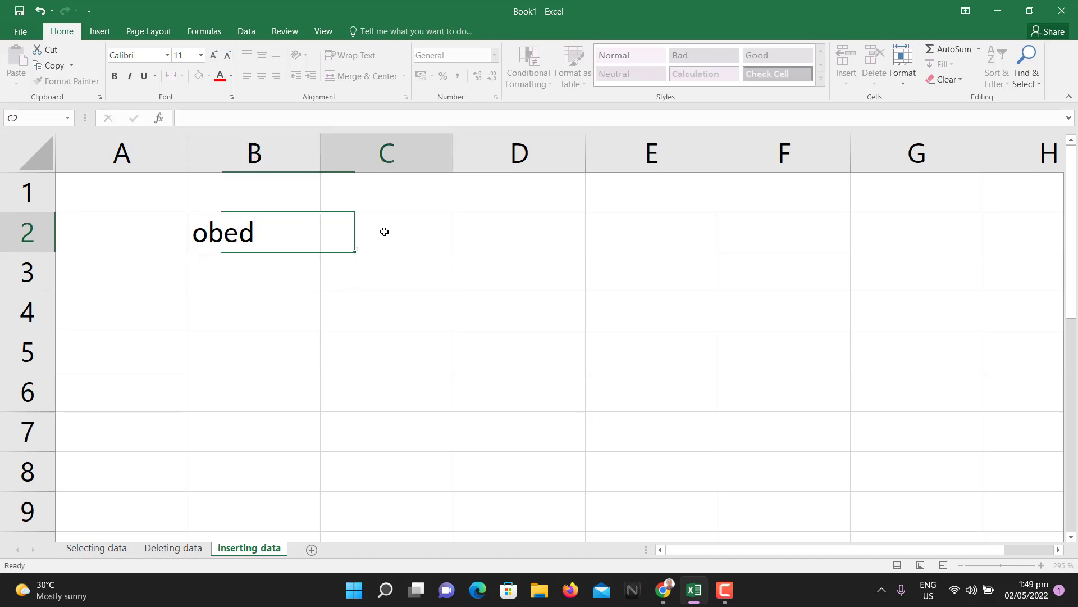
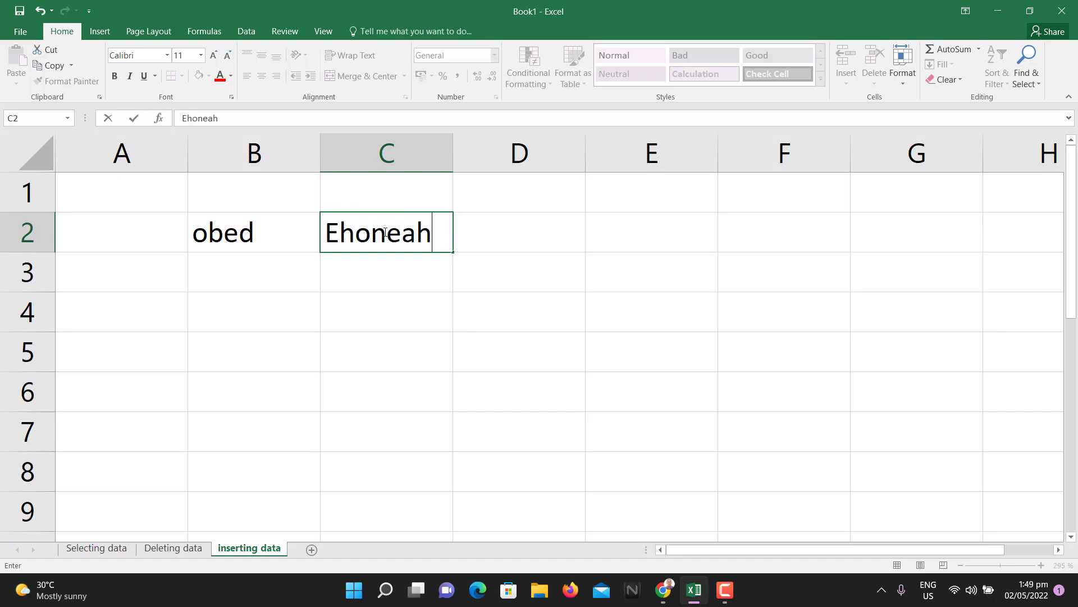
pyautogui.click(257, 275)
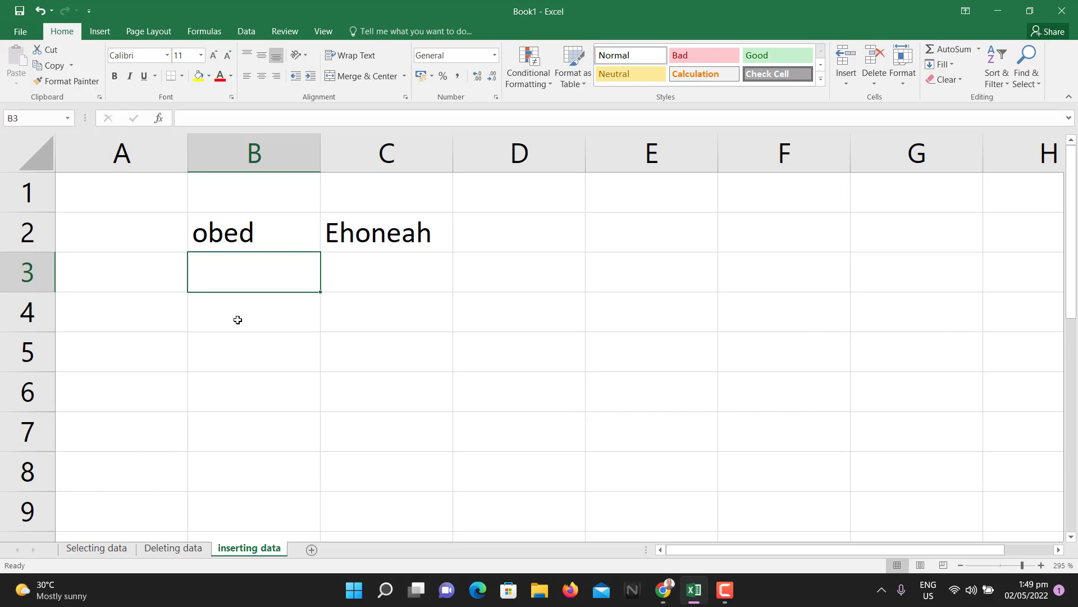
# - Select cells B3, D4 and B4, then open A1 for editing in the formula bar
pyautogui.click(221, 119)
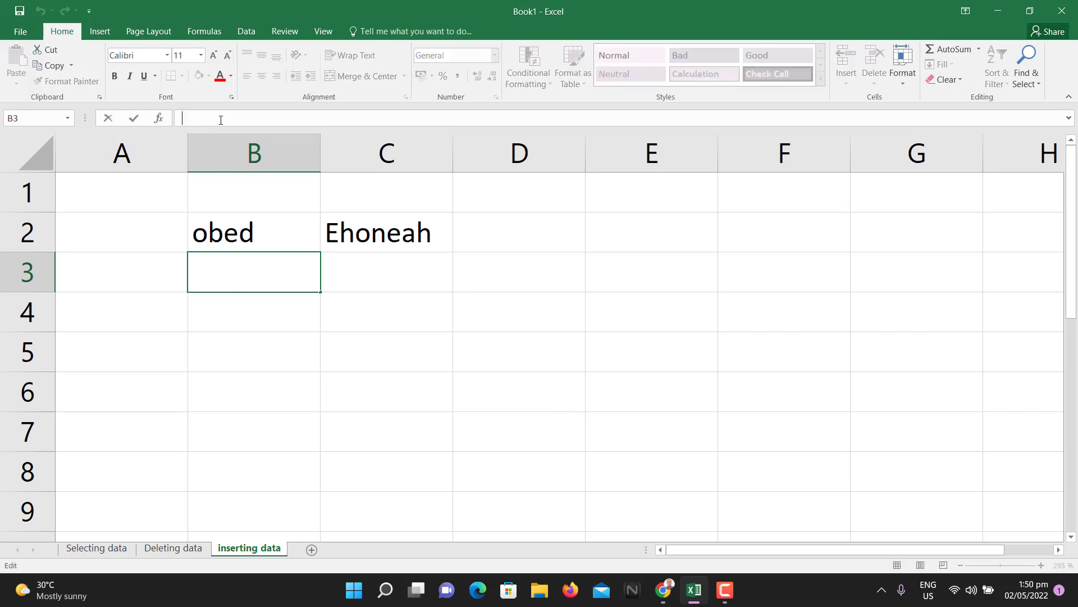
pyautogui.click(494, 311)
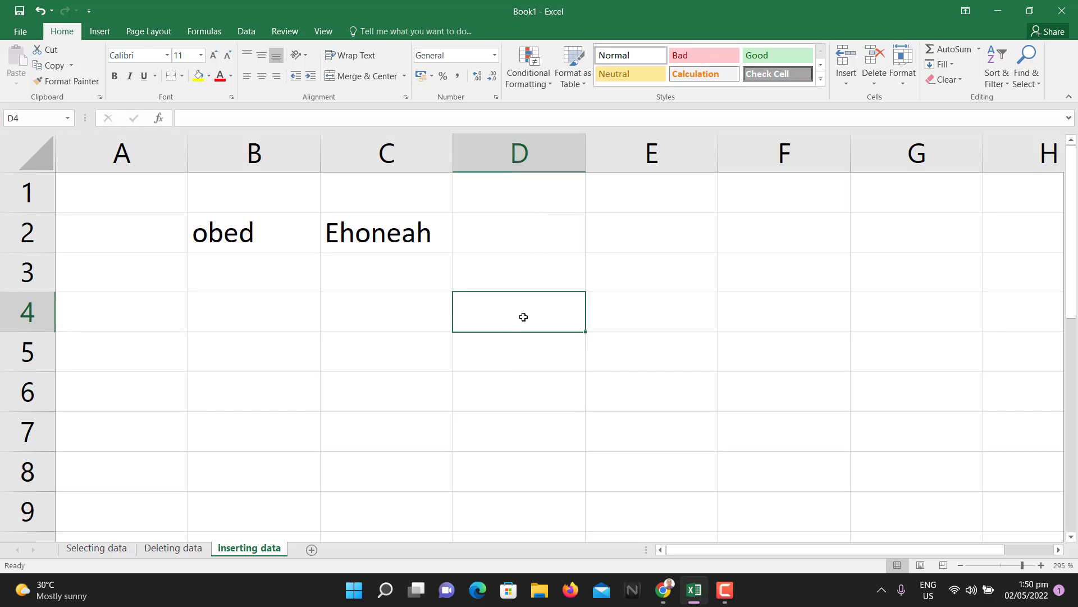
pyautogui.click(266, 317)
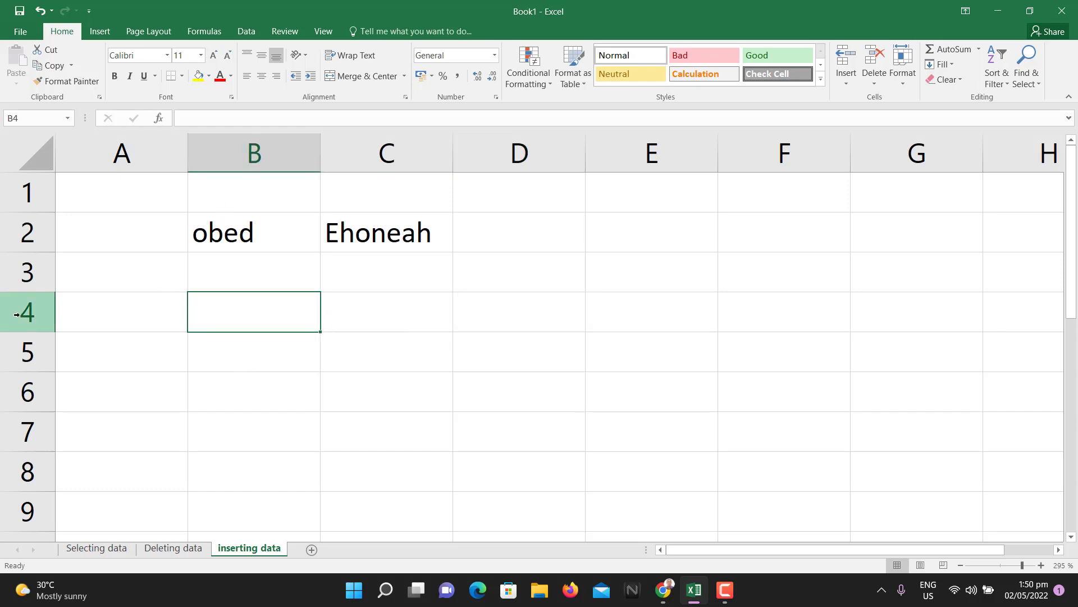
pyautogui.click(113, 192)
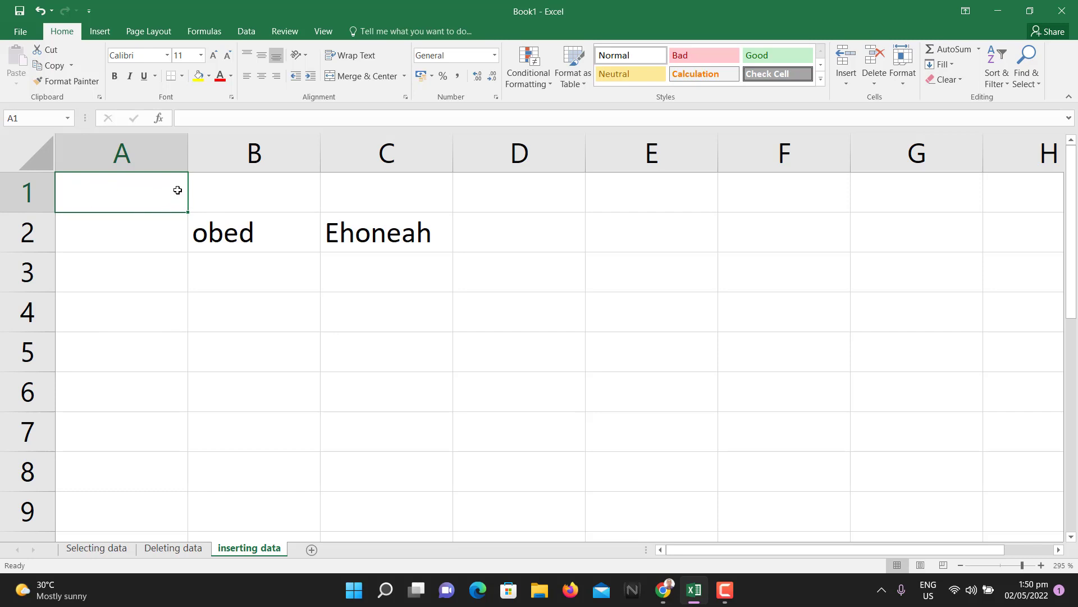
pyautogui.click(208, 118)
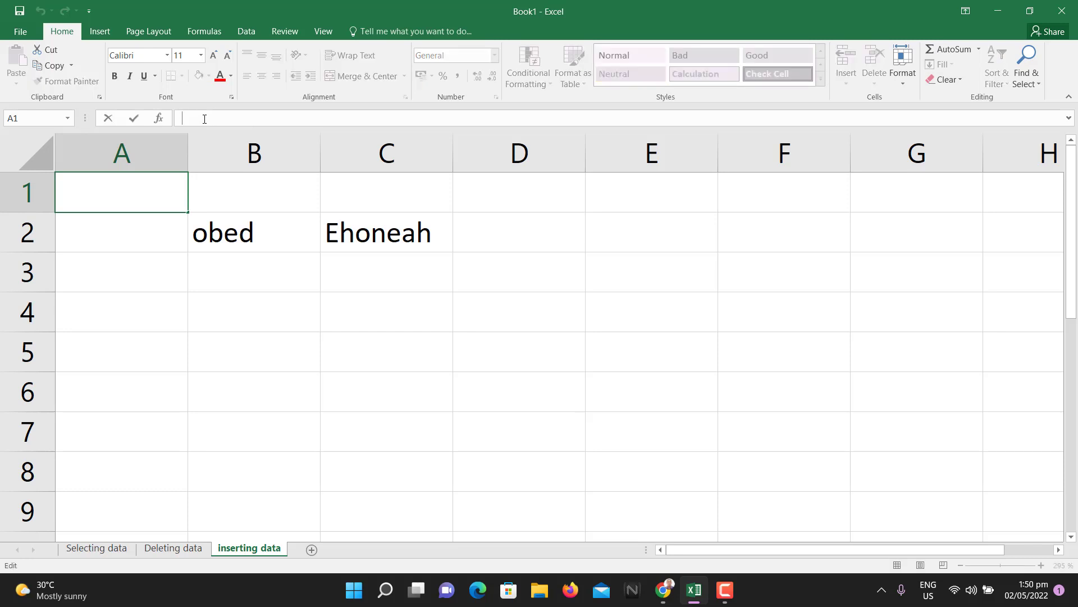
# - Enter the capitalised first name in A1, then select B2
pyautogui.write('Obed')
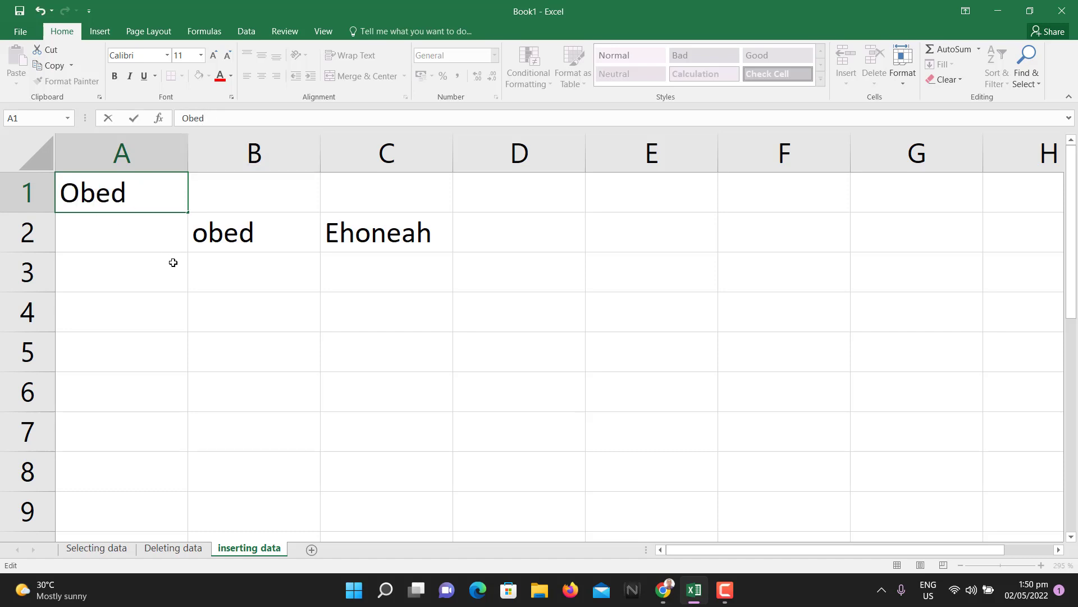
pyautogui.click(236, 286)
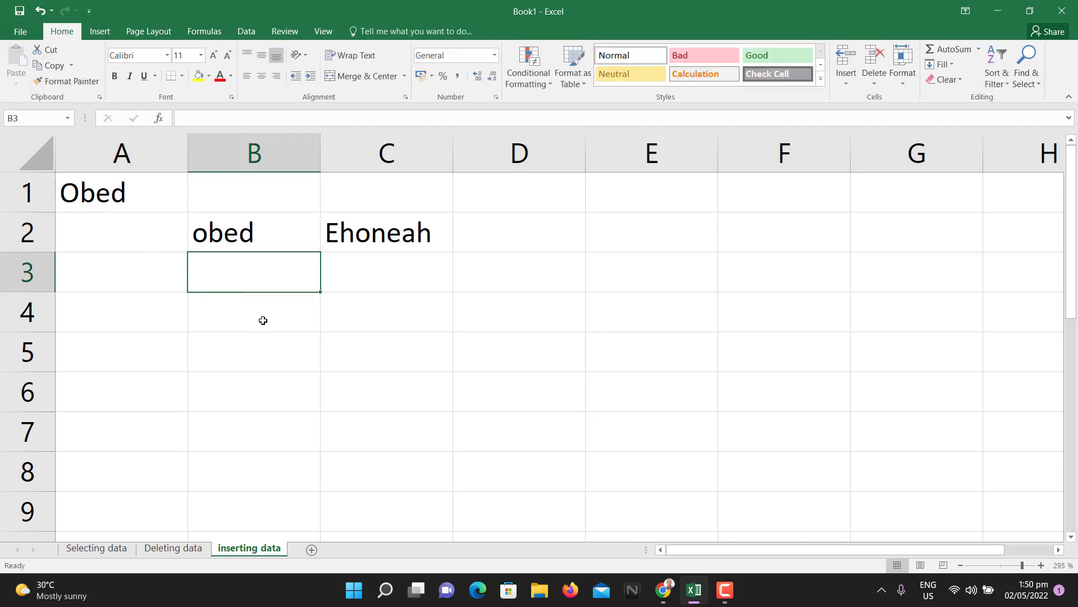
pyautogui.click(269, 313)
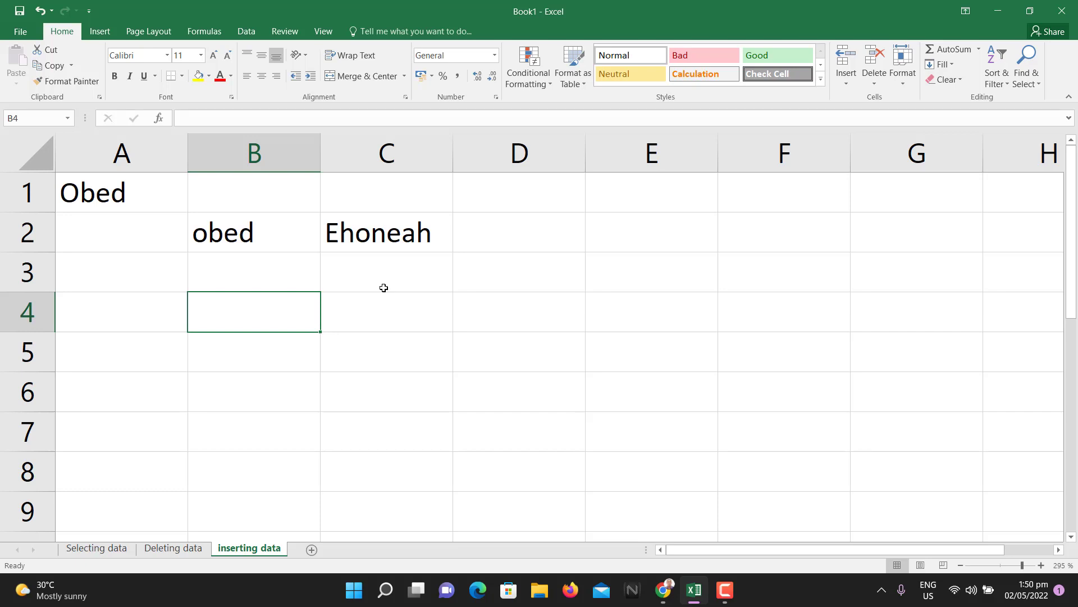
pyautogui.click(248, 236)
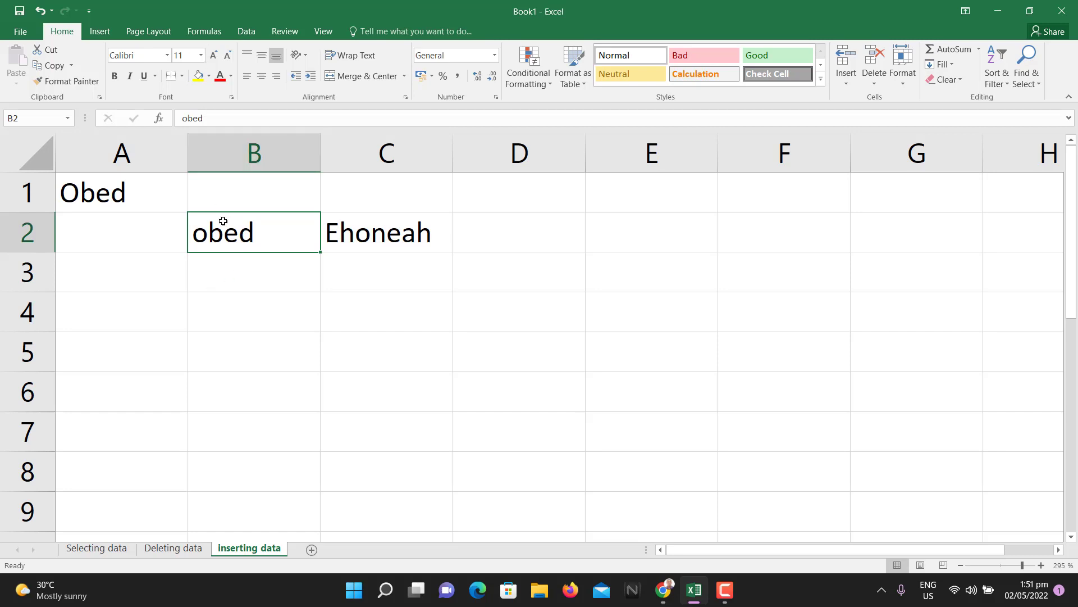
# - Overtype B2 with 'ggg', then undo to restore its original first name
pyautogui.write('ggg')
pyautogui.press('BackSpace')
pyautogui.press('BackSpace')
pyautogui.press('BackSpace')
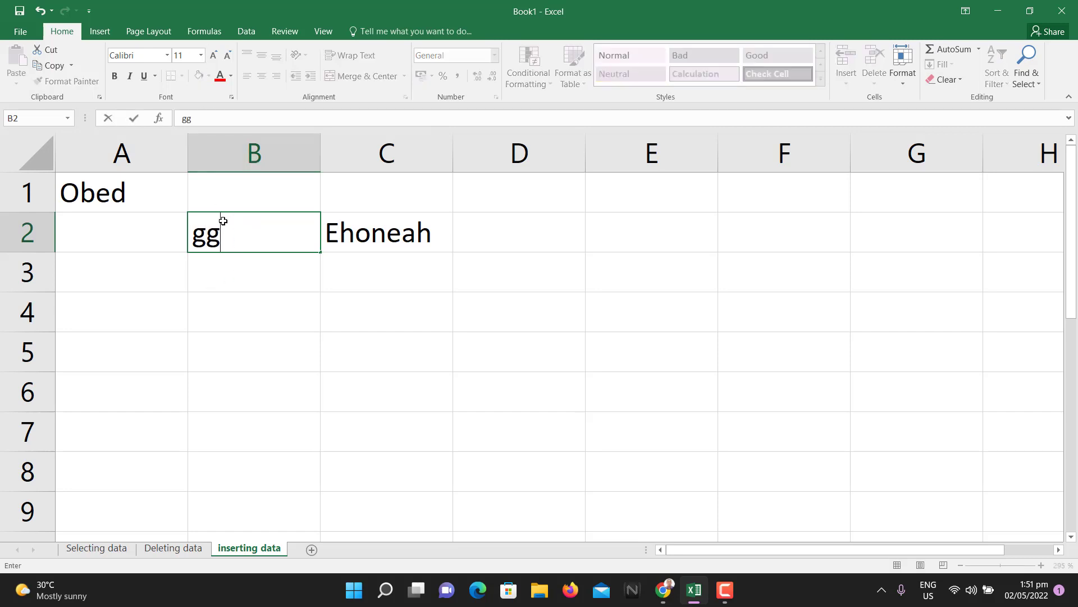
pyautogui.hotkey('ctrl', 'z')
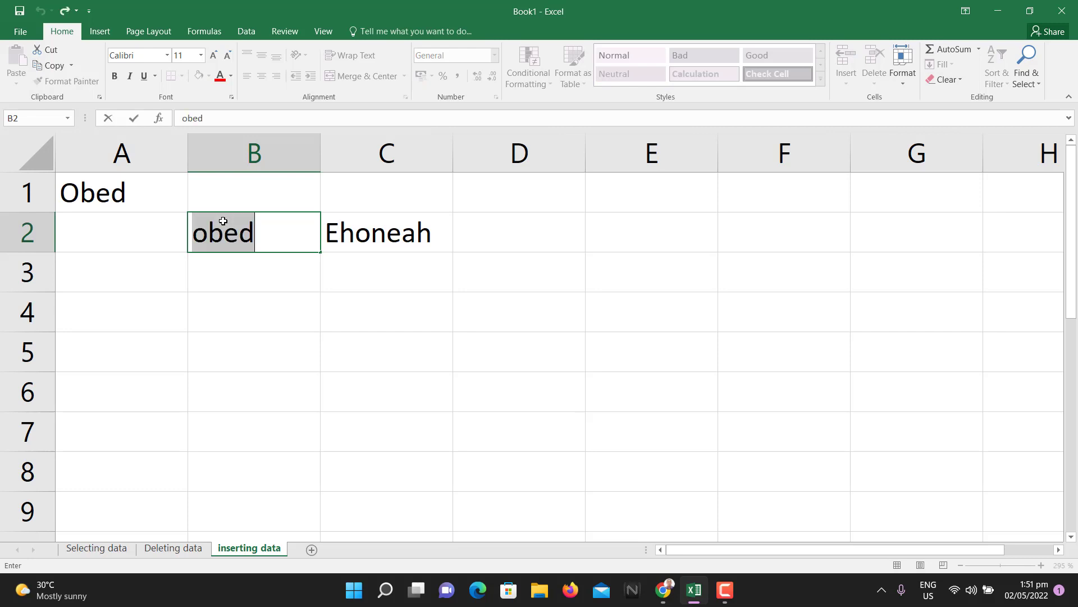
pyautogui.click(260, 258)
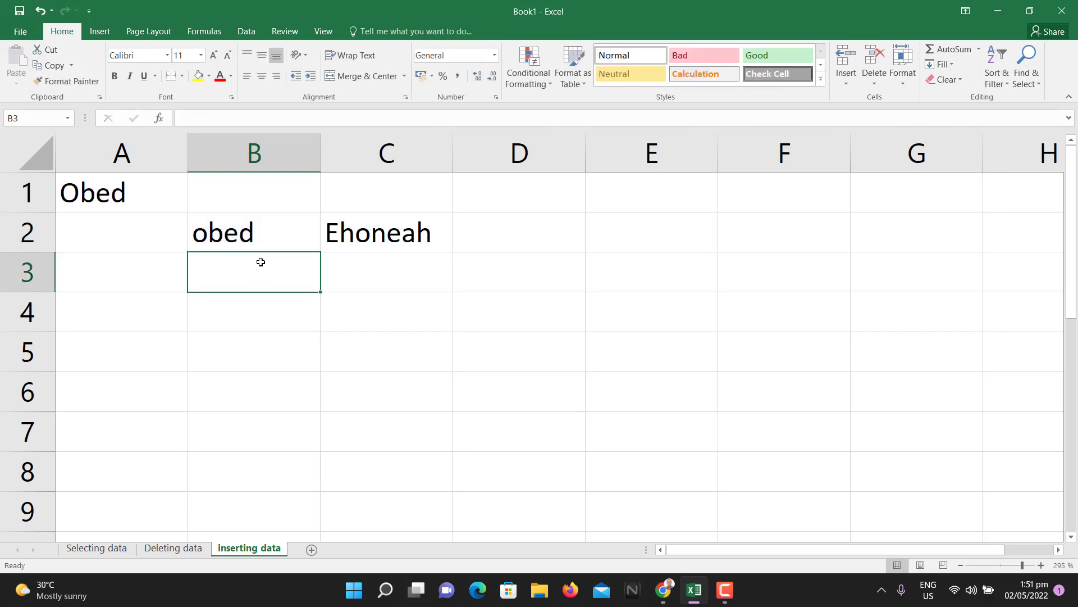
pyautogui.click(281, 238)
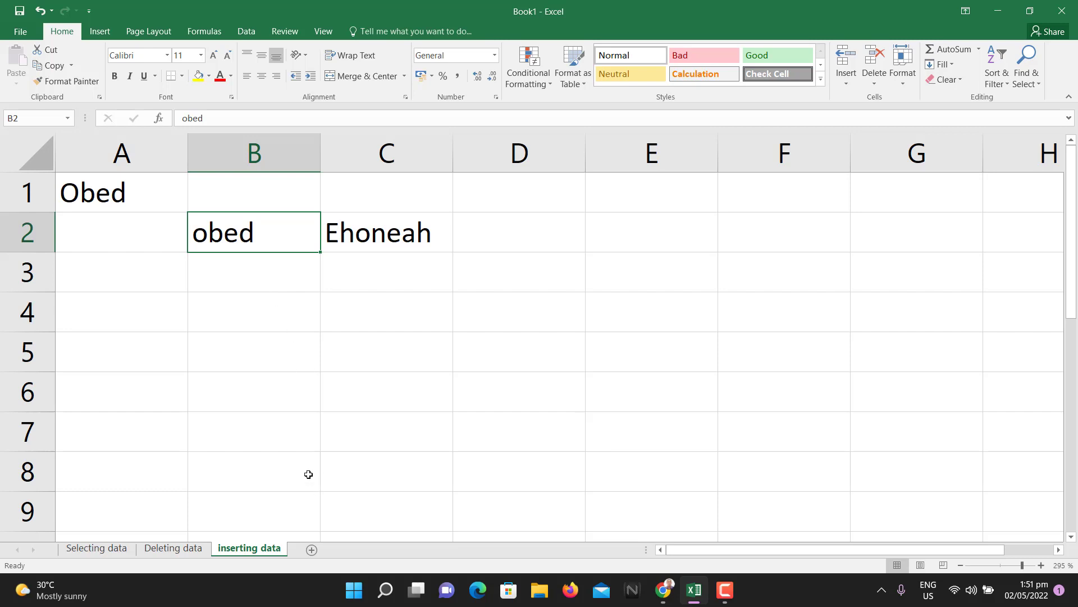
# - Overtype B2 with 'r' and undo again, keeping the lowercase first name
pyautogui.write('r')
pyautogui.press('BackSpace')
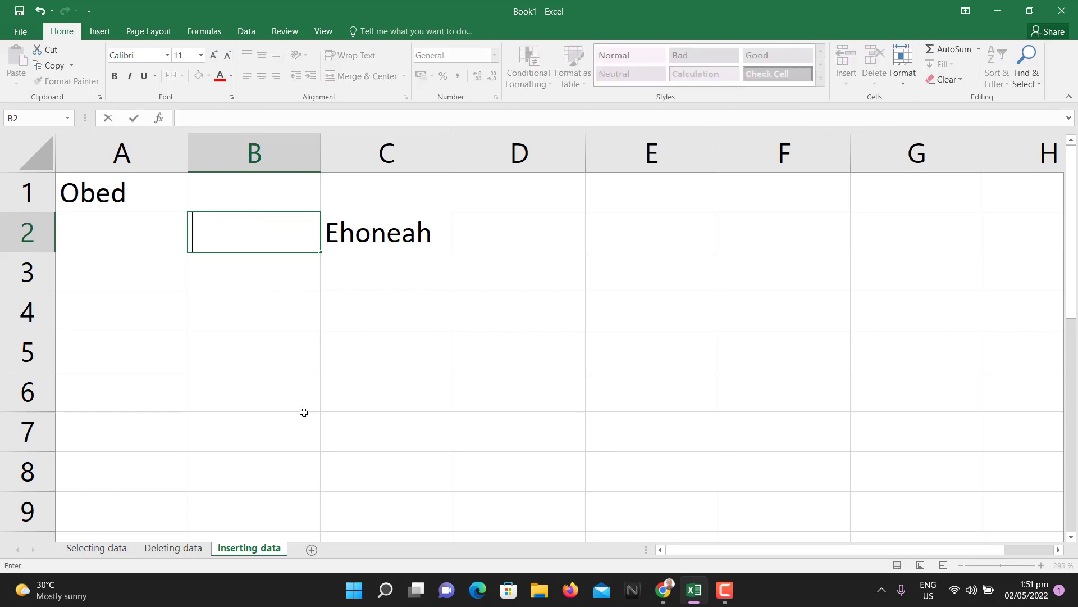
pyautogui.hotkey('ctrl', 'z')
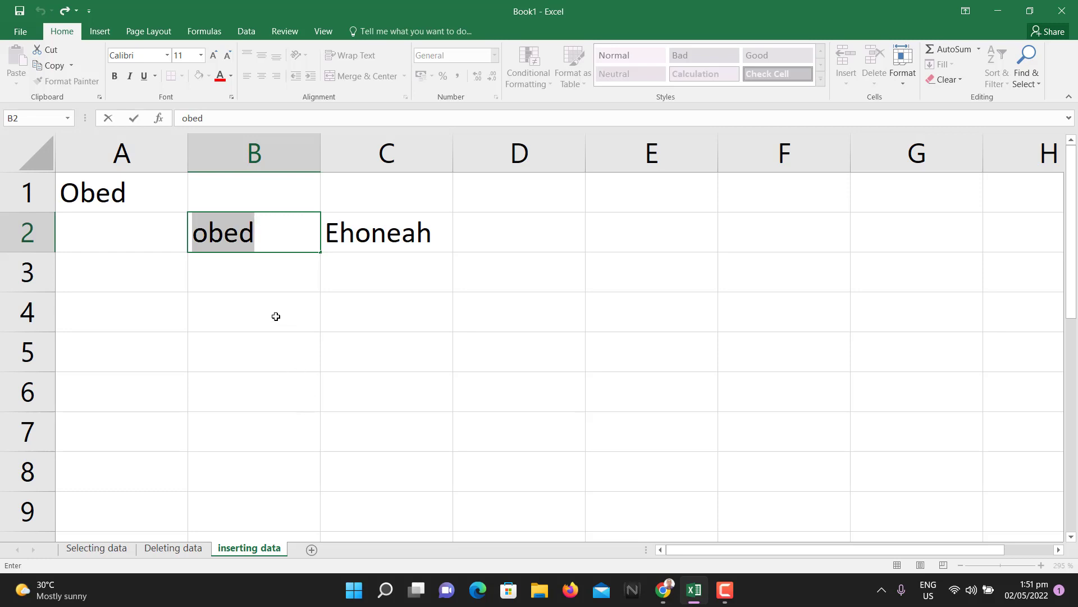
pyautogui.click(277, 283)
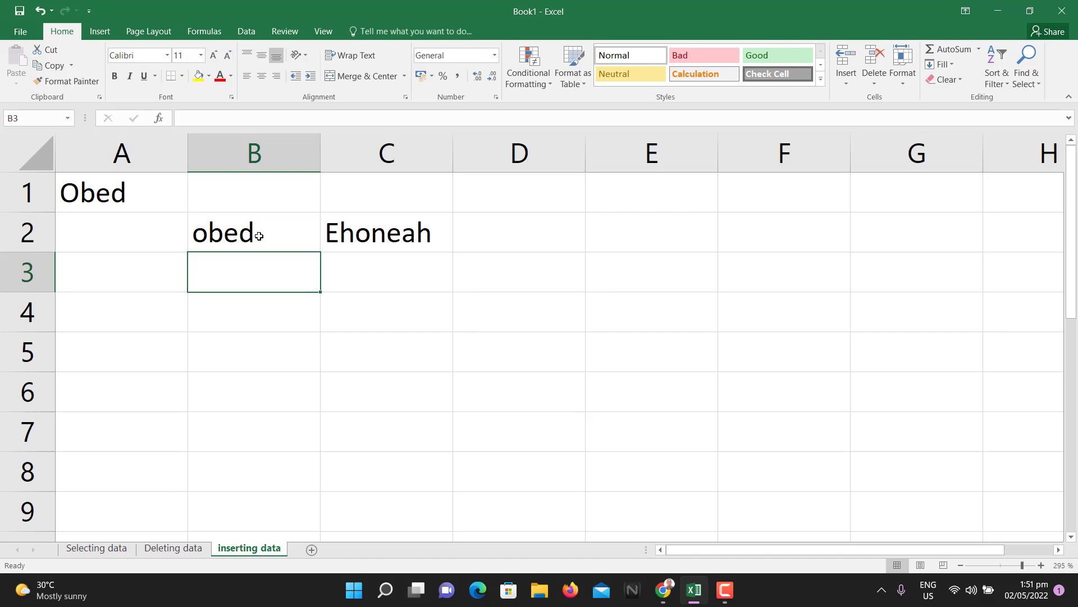
pyautogui.click(259, 236)
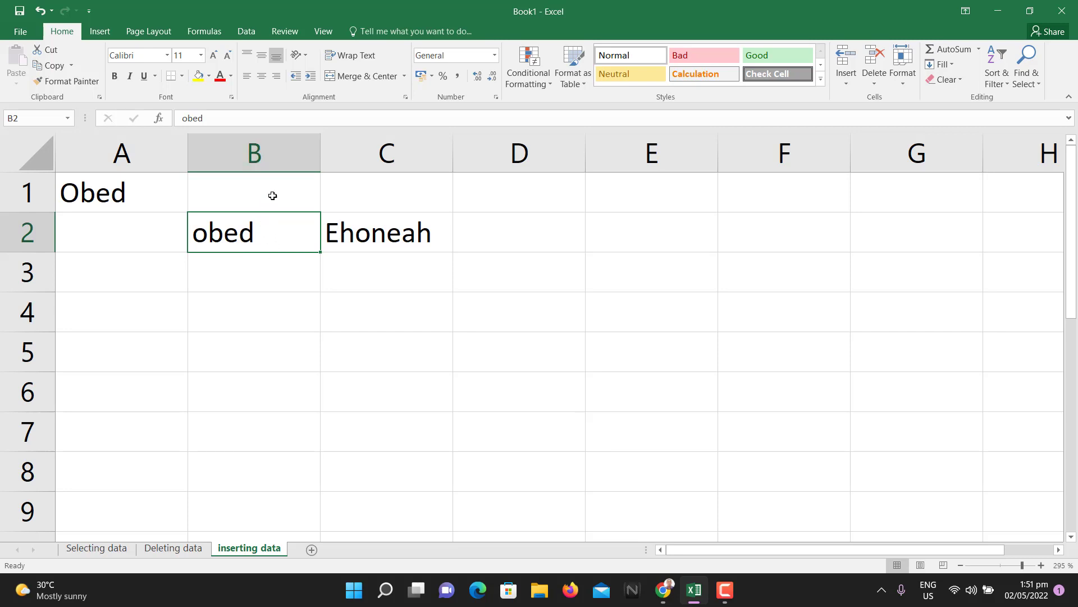
pyautogui.moveTo(234, 116); pyautogui.dragTo(184, 118)
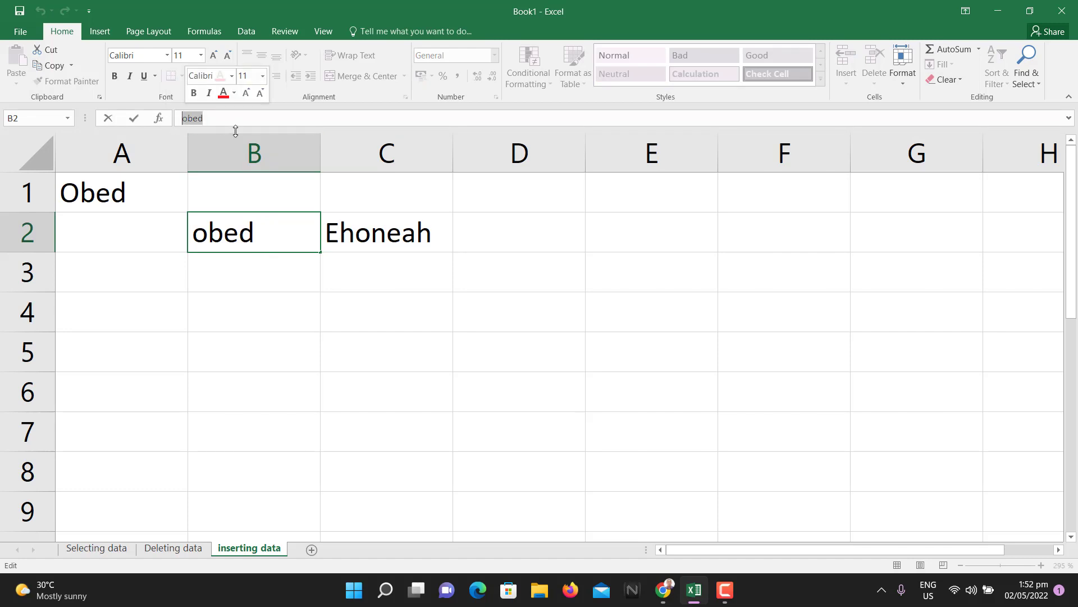
pyautogui.click(256, 237)
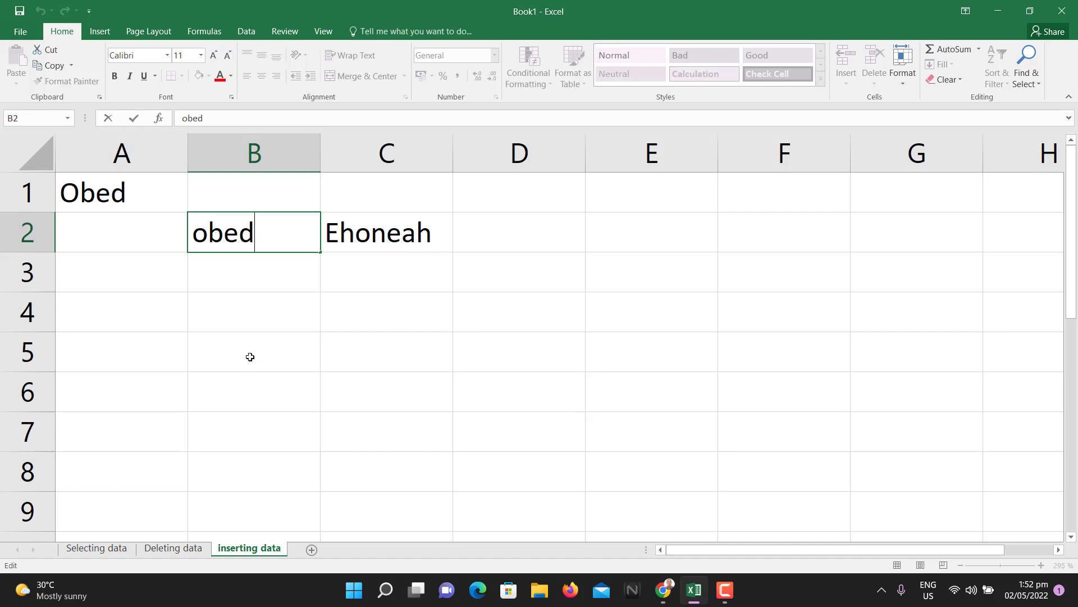
pyautogui.click(304, 267)
pyautogui.click(272, 240)
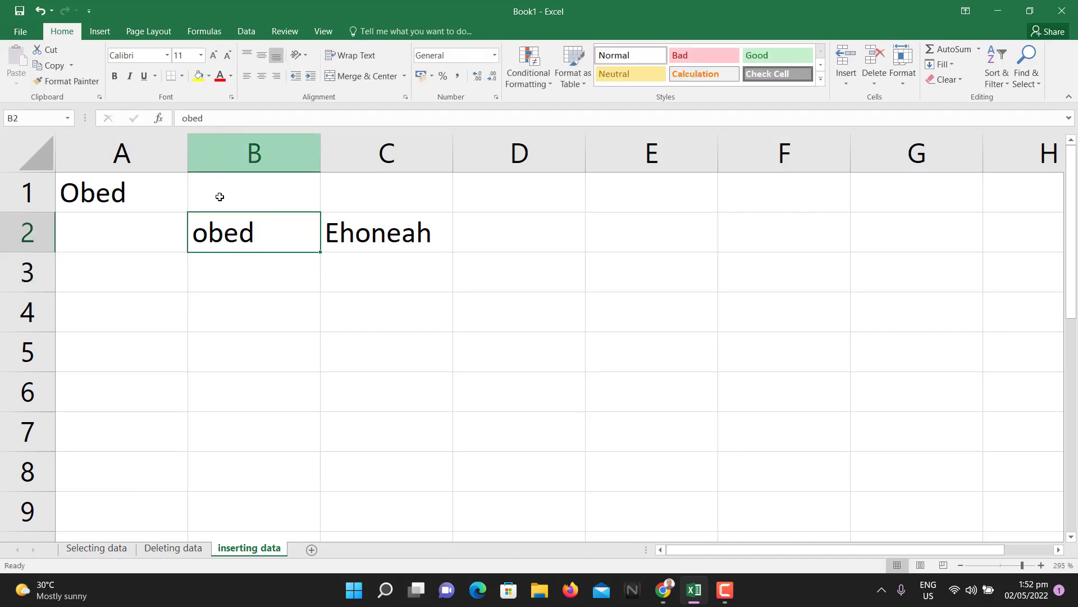
pyautogui.write('fff')
pyautogui.press('BackSpace')
pyautogui.press('BackSpace')
pyautogui.press('BackSpace')
pyautogui.hotkey('ctrl', 'z')
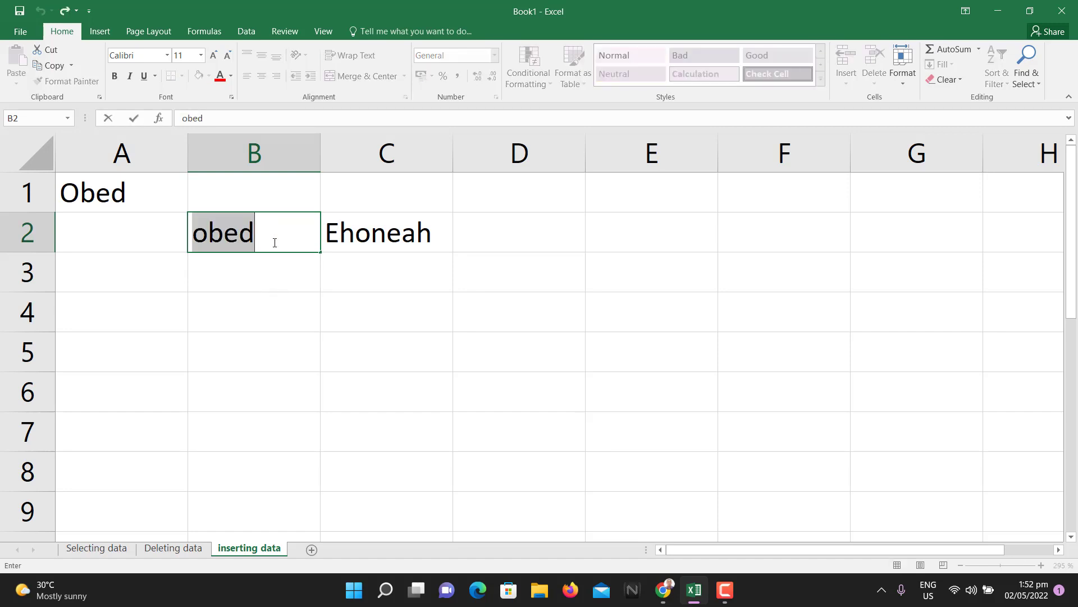
pyautogui.click(272, 282)
pyautogui.click(267, 240)
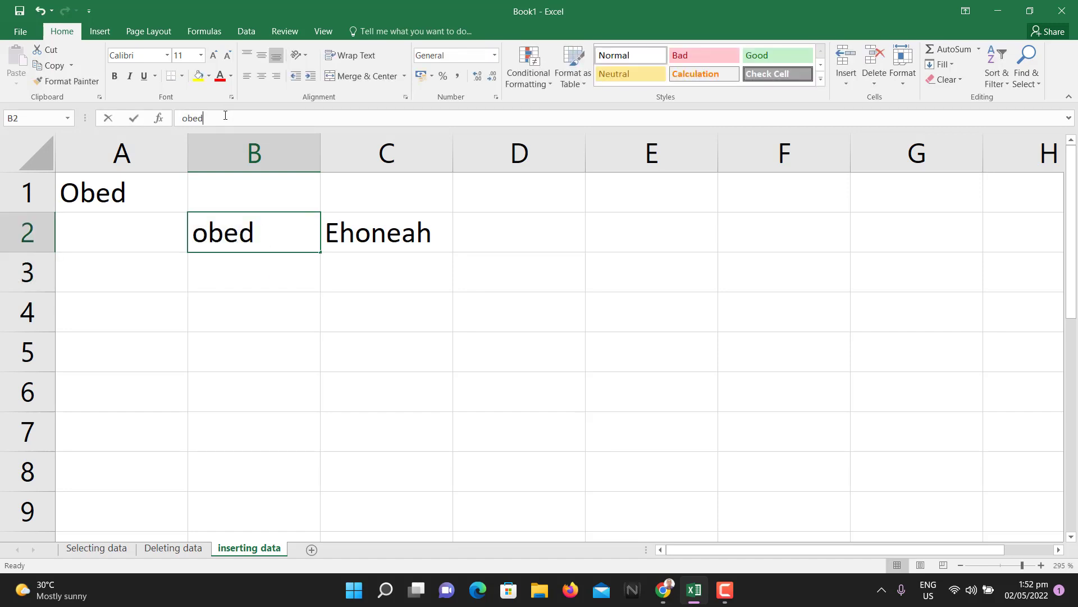
pyautogui.click(203, 117)
pyautogui.click(189, 117)
pyautogui.press('BackSpace')
pyautogui.write('O')
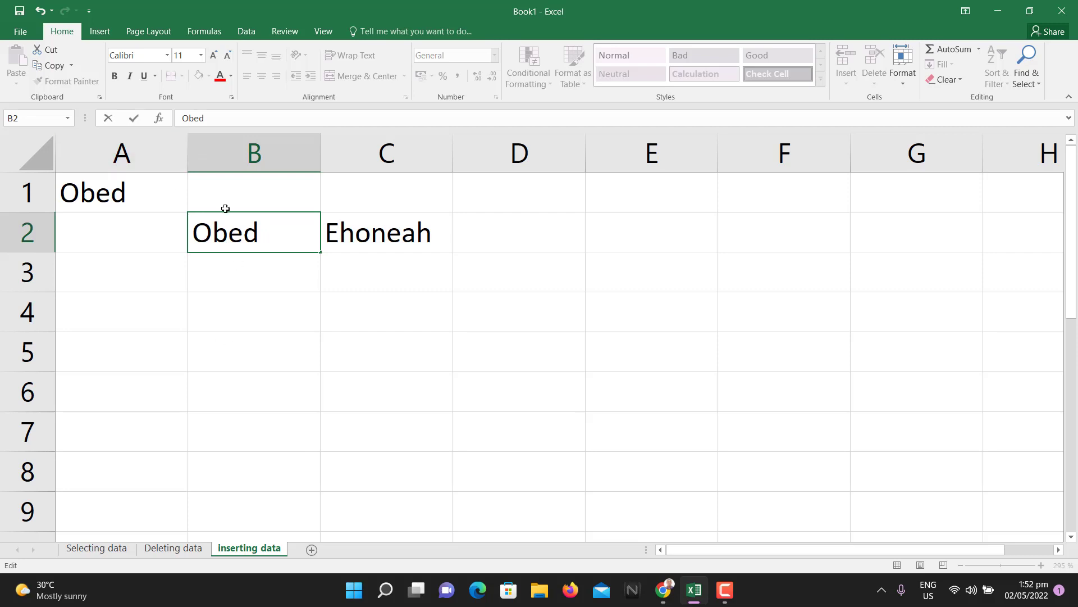
pyautogui.click(254, 286)
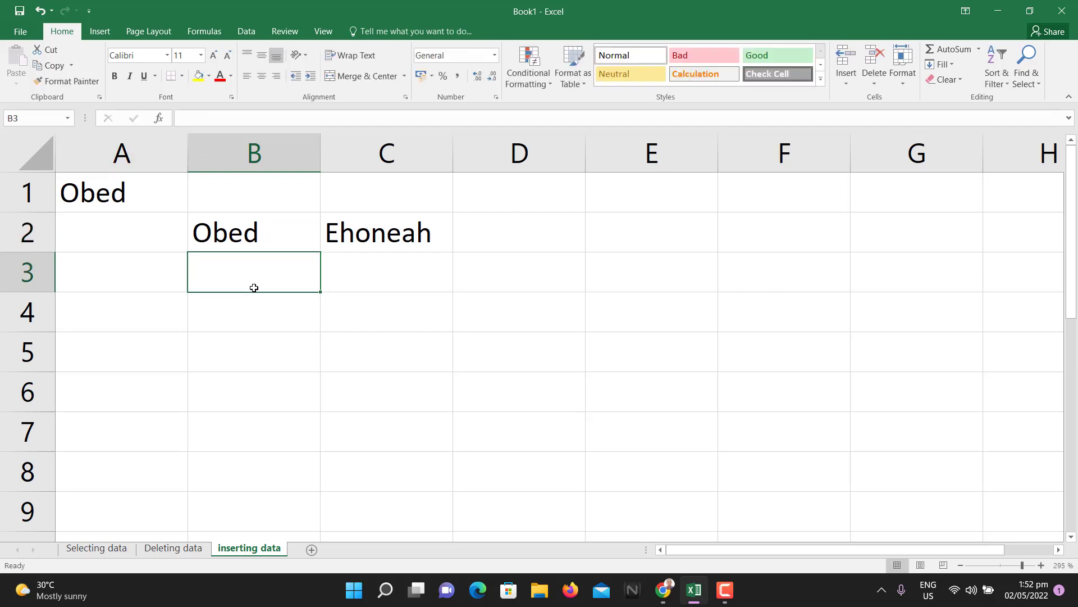
pyautogui.hotkey('ctrl', 'z')
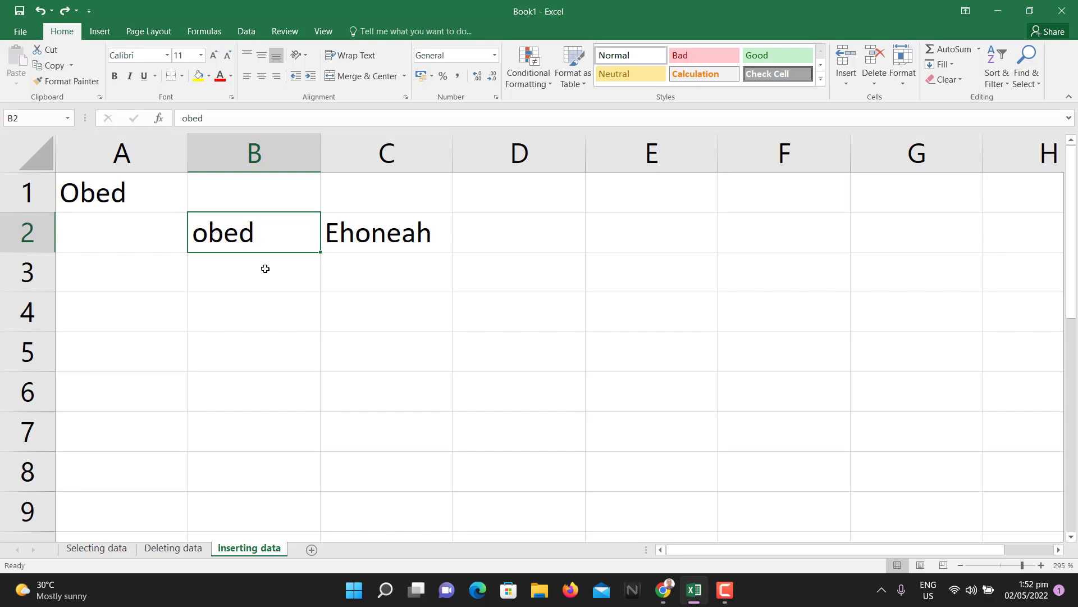
# - Edit B2 in-cell, replacing its lowercase first letter with a capital O
pyautogui.doubleClick(224, 232)
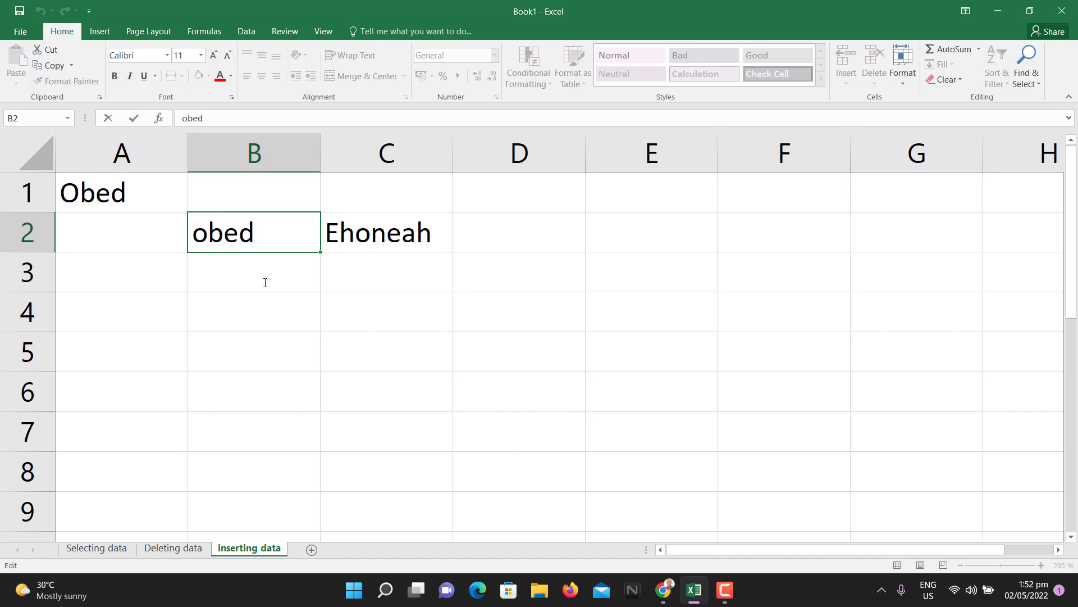
pyautogui.scroll(-6, 265, 282)
pyautogui.scroll(2, 162, 281)
pyautogui.scroll(4, 162, 281)
pyautogui.press('Left')
pyautogui.press('Right')
pyautogui.press('Right')
pyautogui.press('Right')
pyautogui.press('Left')
pyautogui.press('Left')
pyautogui.press('Left')
pyautogui.press('Left')
pyautogui.press('Right')
pyautogui.press('BackSpace')
pyautogui.write('O')
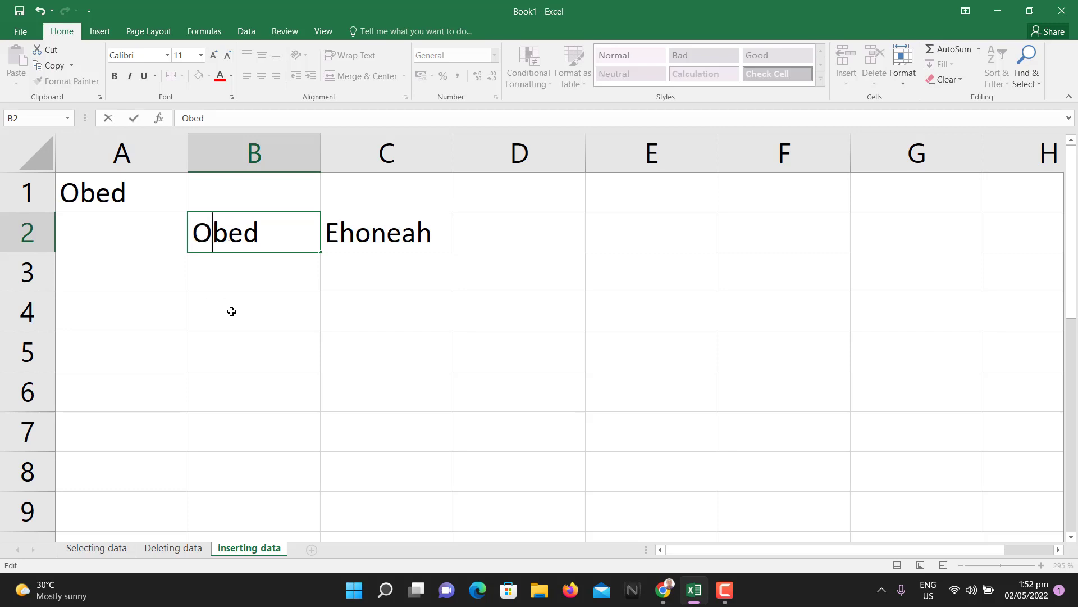
pyautogui.click(248, 267)
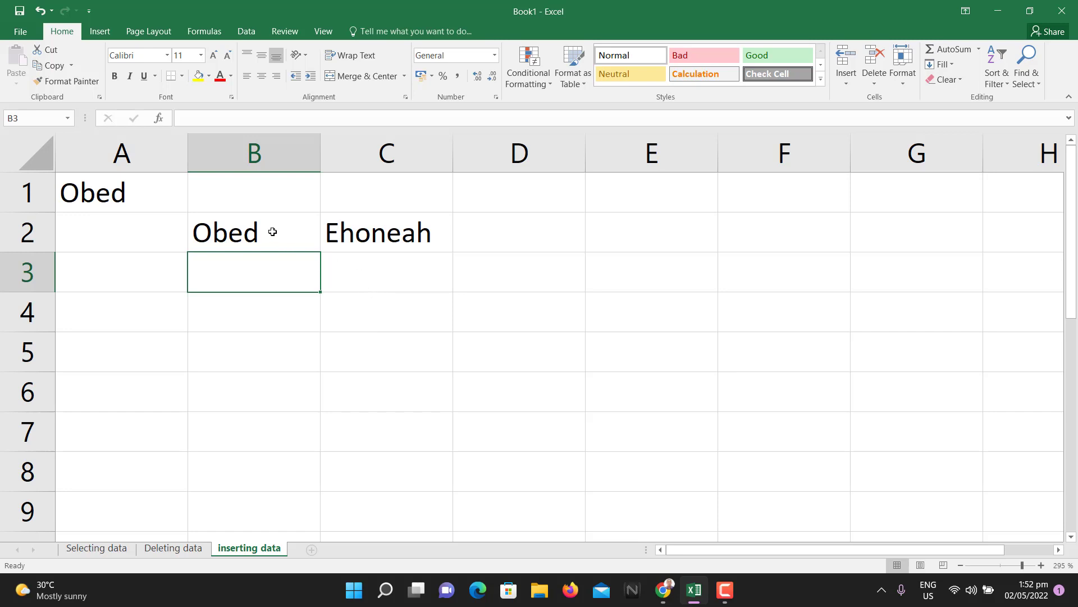
# - Overtype B2 with 'ggg' and undo, keeping the capitalised first name
pyautogui.click(272, 232)
pyautogui.write('ggg')
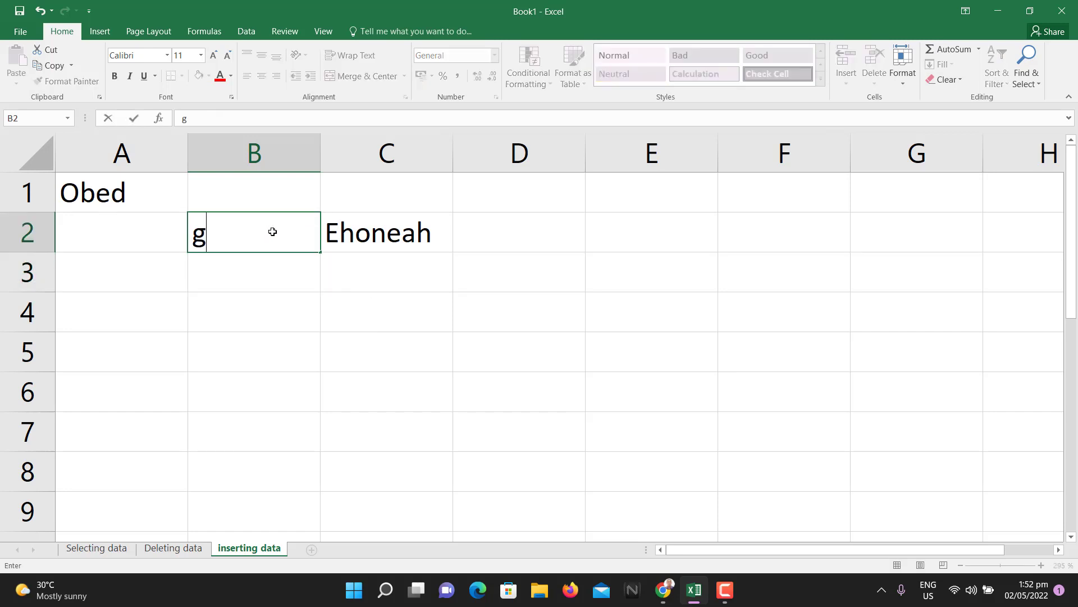
pyautogui.hotkey('ctrl', 'z')
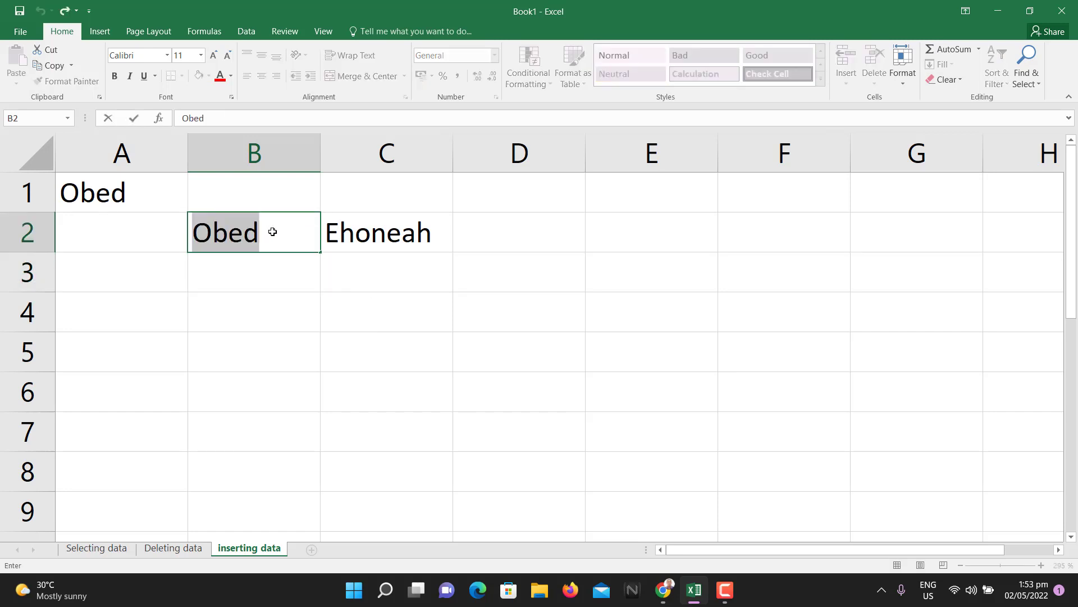
pyautogui.click(277, 266)
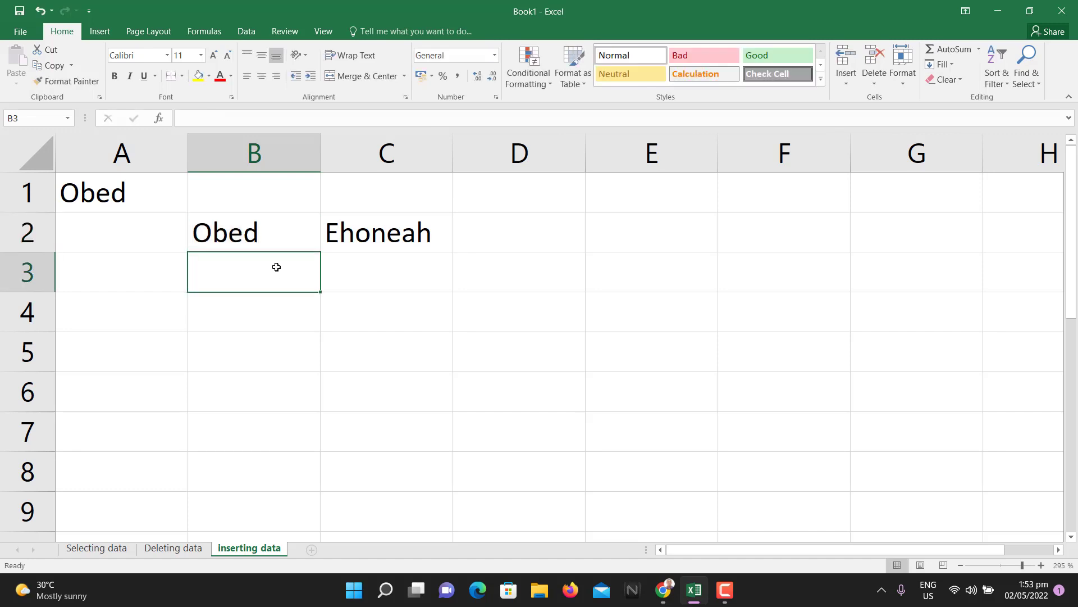
# - Re-edit B2 to select its capital O, then switch to the Selecting data sheet
pyautogui.click(257, 231)
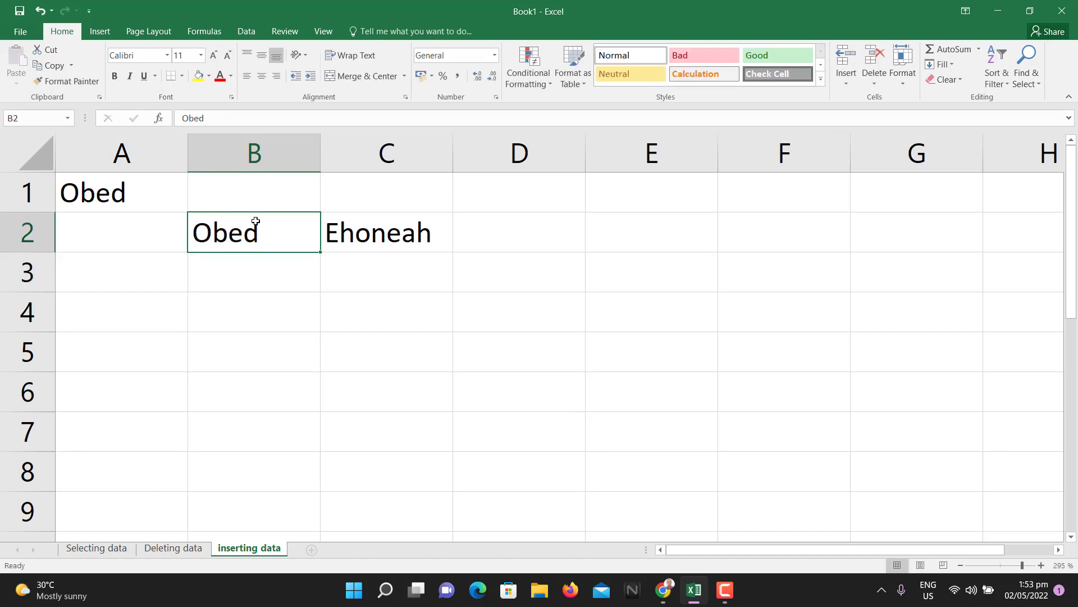
pyautogui.click(197, 119)
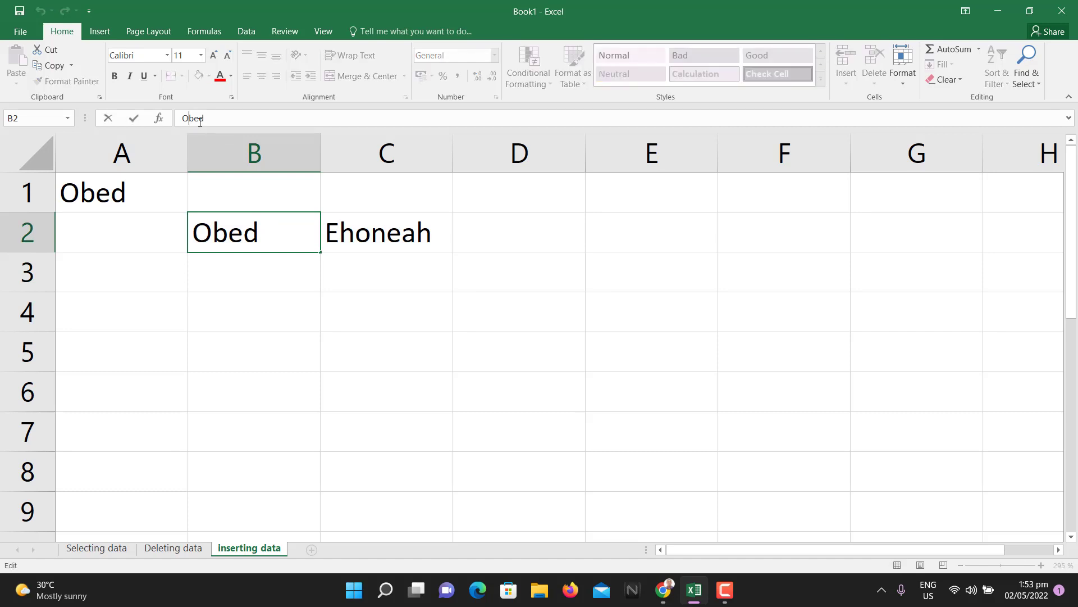
pyautogui.doubleClick(272, 239)
pyautogui.doubleClick(271, 239)
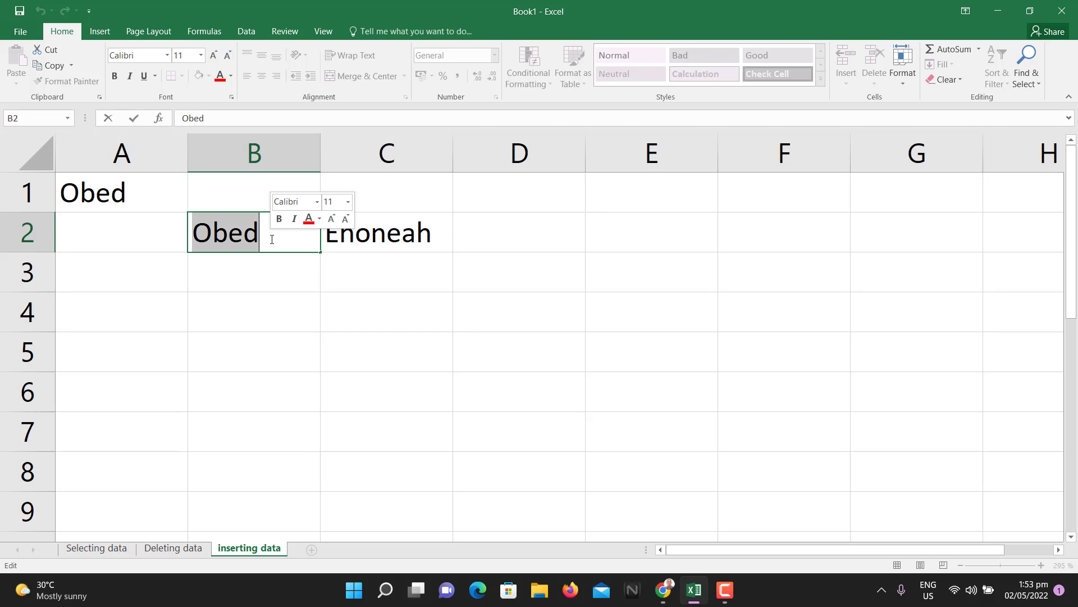
pyautogui.click(242, 236)
pyautogui.press('Left')
pyautogui.press('Left')
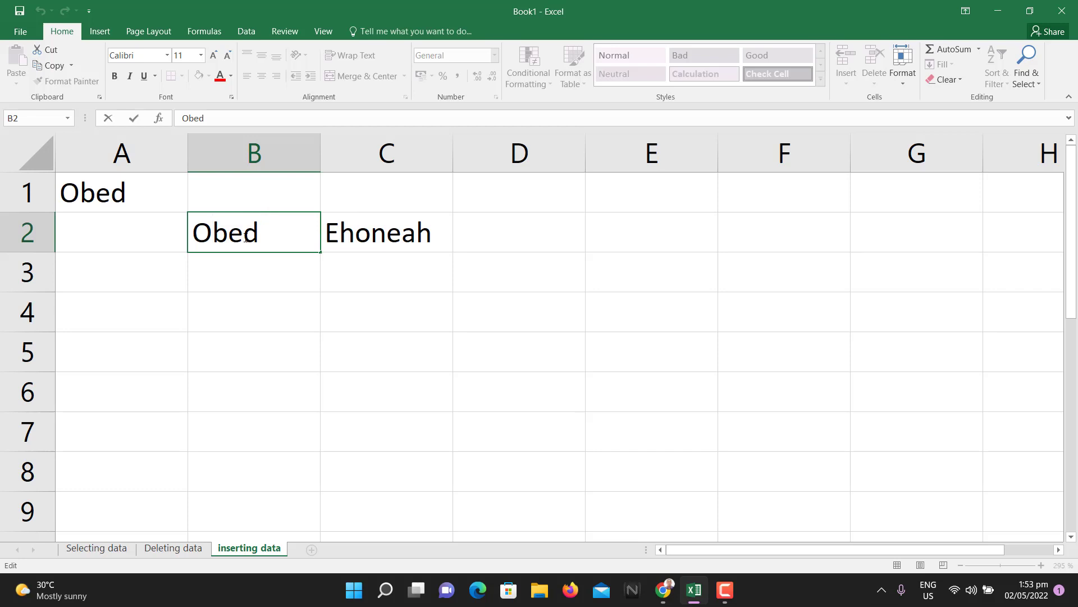
pyautogui.hotkey('shift', 'Left')
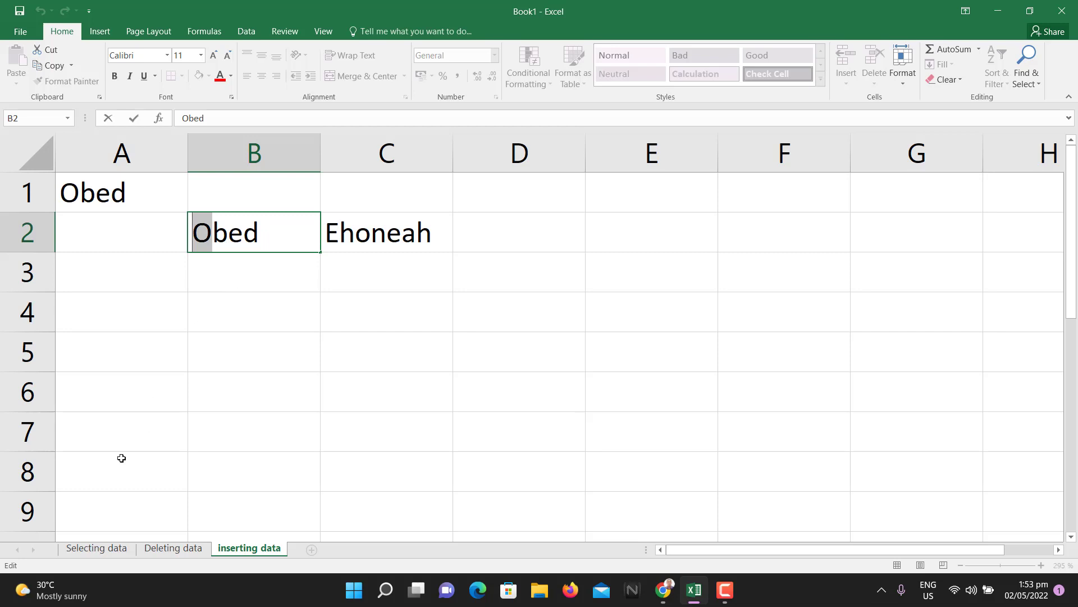
pyautogui.click(96, 547)
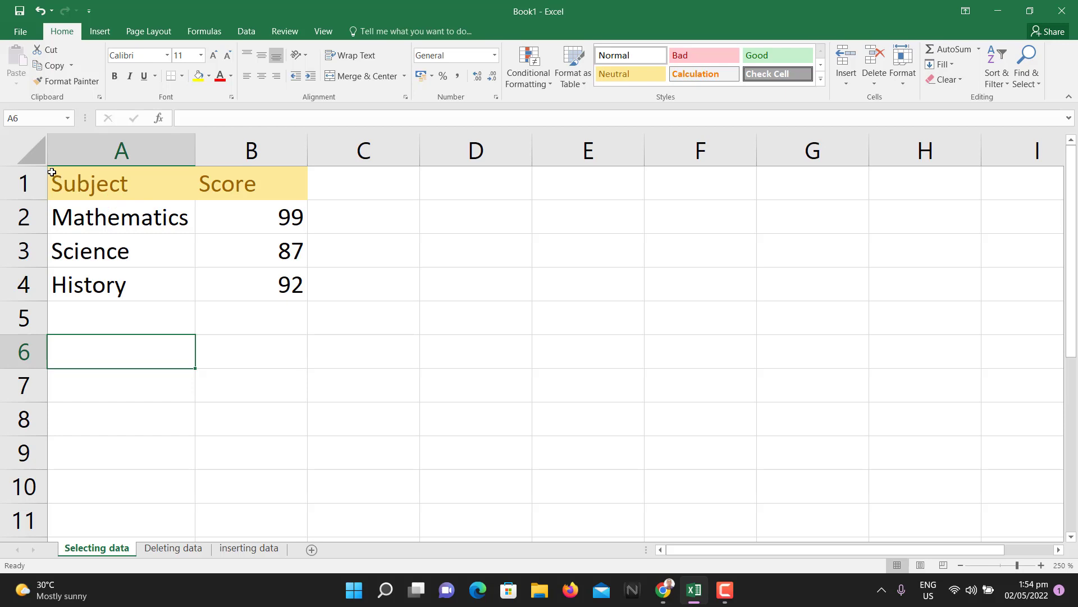
pyautogui.moveTo(52, 172); pyautogui.dragTo(259, 292)
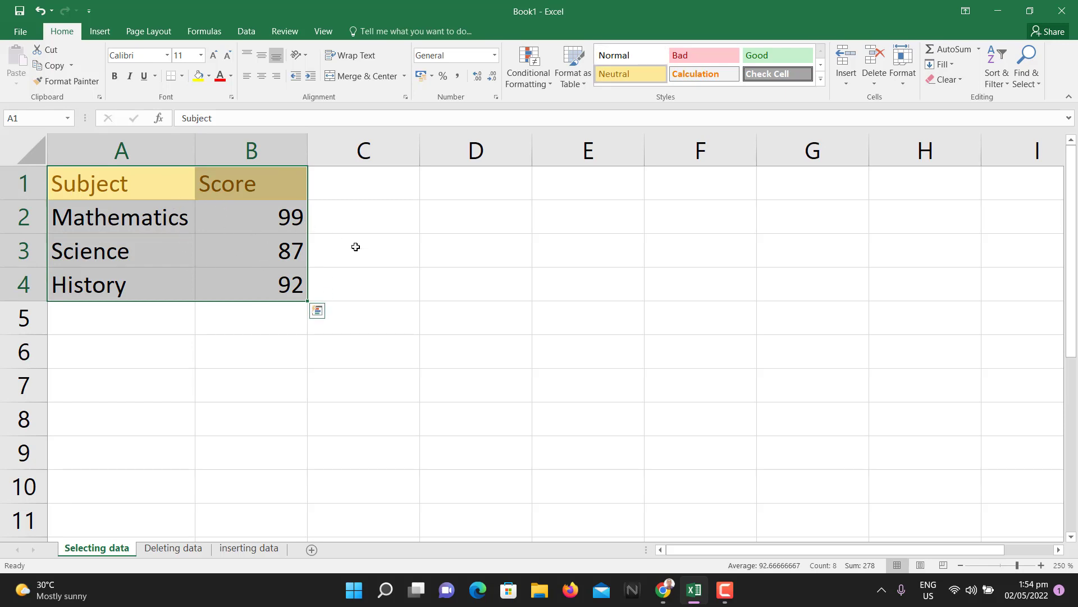
pyautogui.moveTo(351, 218); pyautogui.dragTo(135, 214)
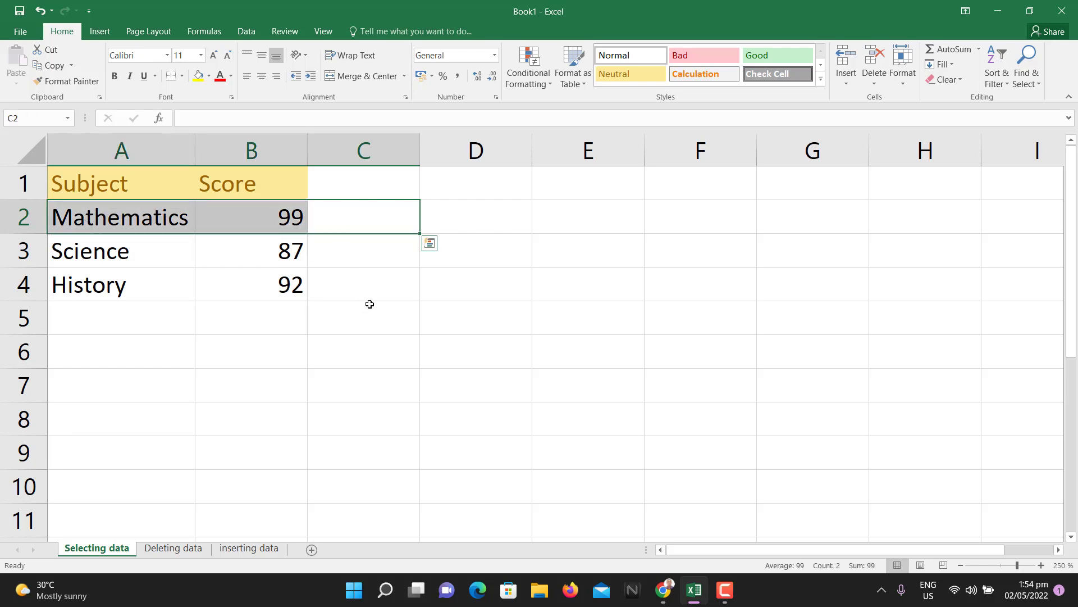
pyautogui.click(380, 289)
pyautogui.moveTo(380, 290); pyautogui.dragTo(49, 297)
pyautogui.click(270, 314)
pyautogui.moveTo(251, 289); pyautogui.dragTo(254, 162)
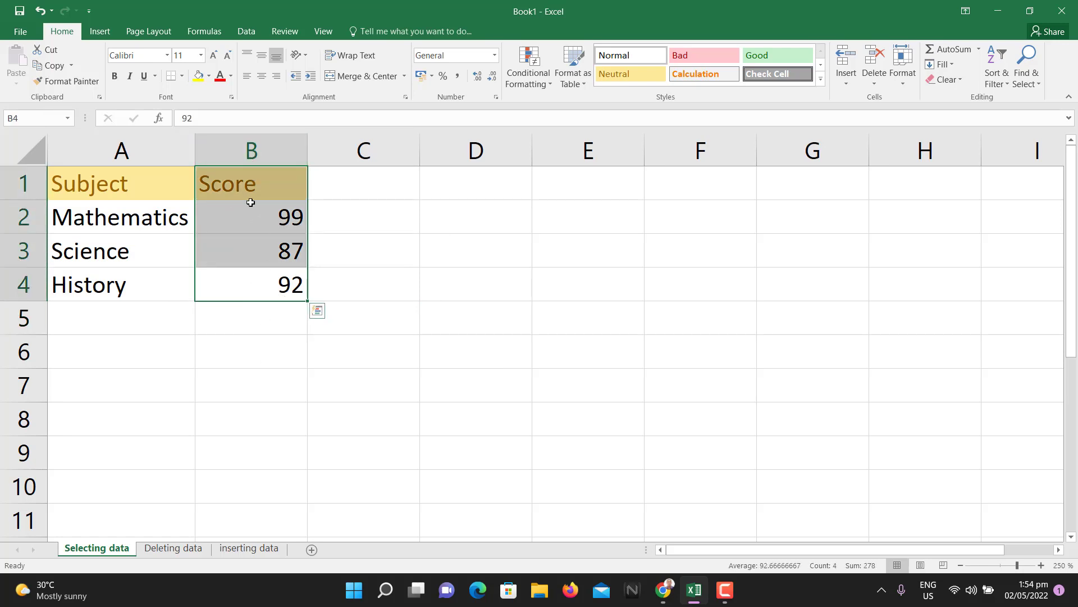
pyautogui.click(357, 272)
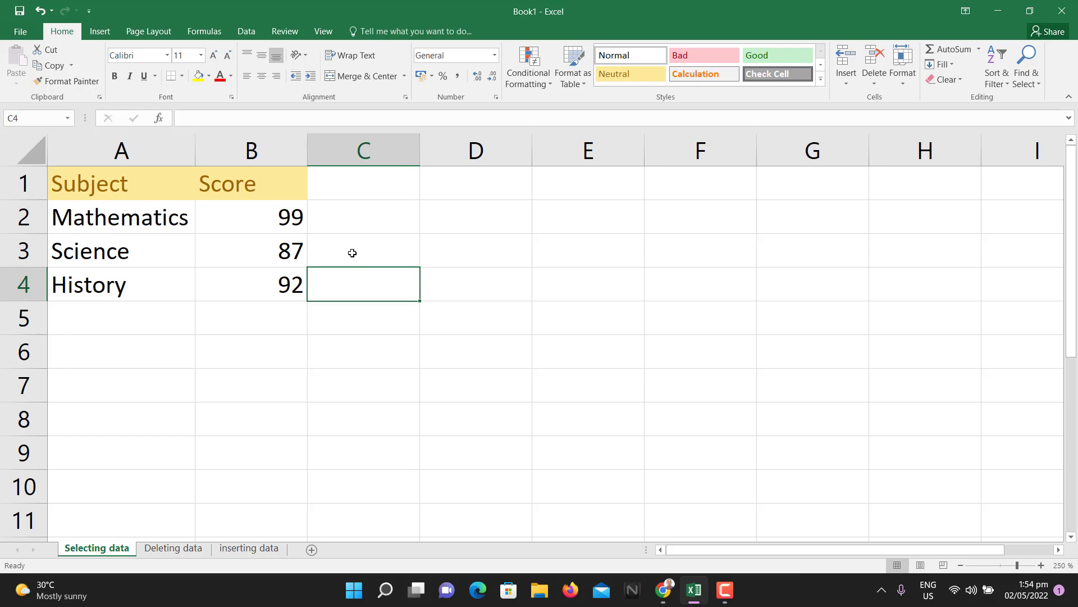
pyautogui.click(81, 185)
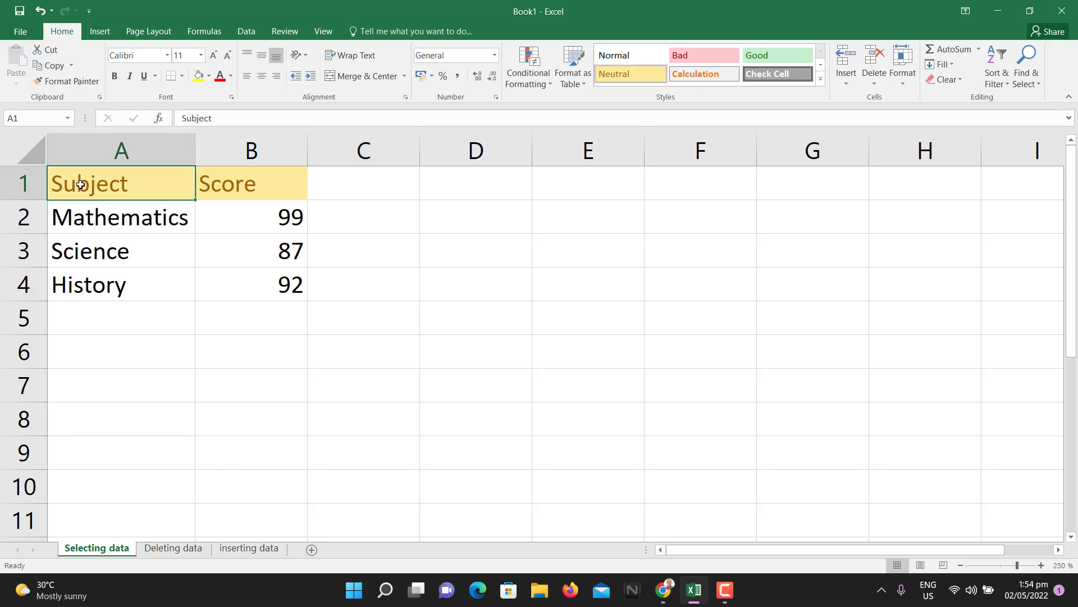
pyautogui.hotkey('shift', 'Down')
pyautogui.hotkey('shift', 'Down')
pyautogui.hotkey('shift', 'Down')
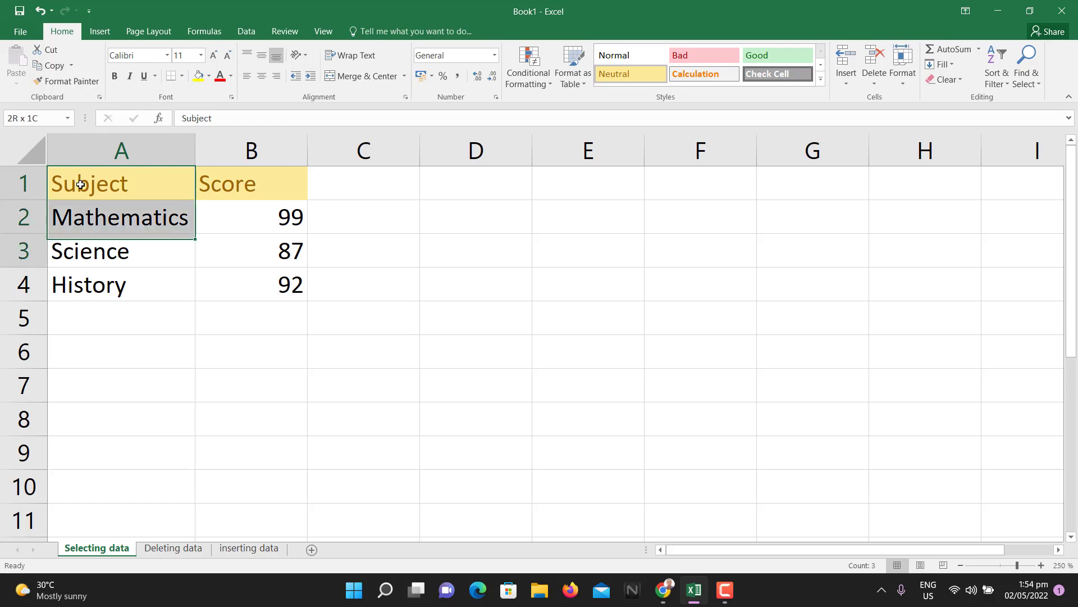
pyautogui.hotkey('shift', 'Right')
pyautogui.hotkey('shift', 'Left')
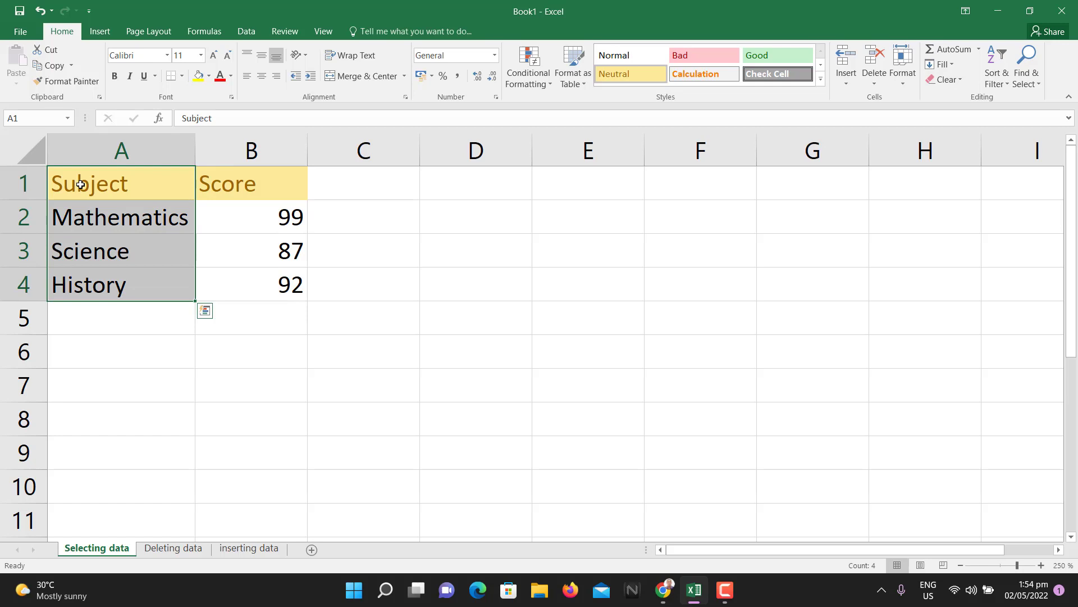
pyautogui.hotkey('shift', 'Up')
pyautogui.hotkey('shift', 'Up')
pyautogui.click(357, 222)
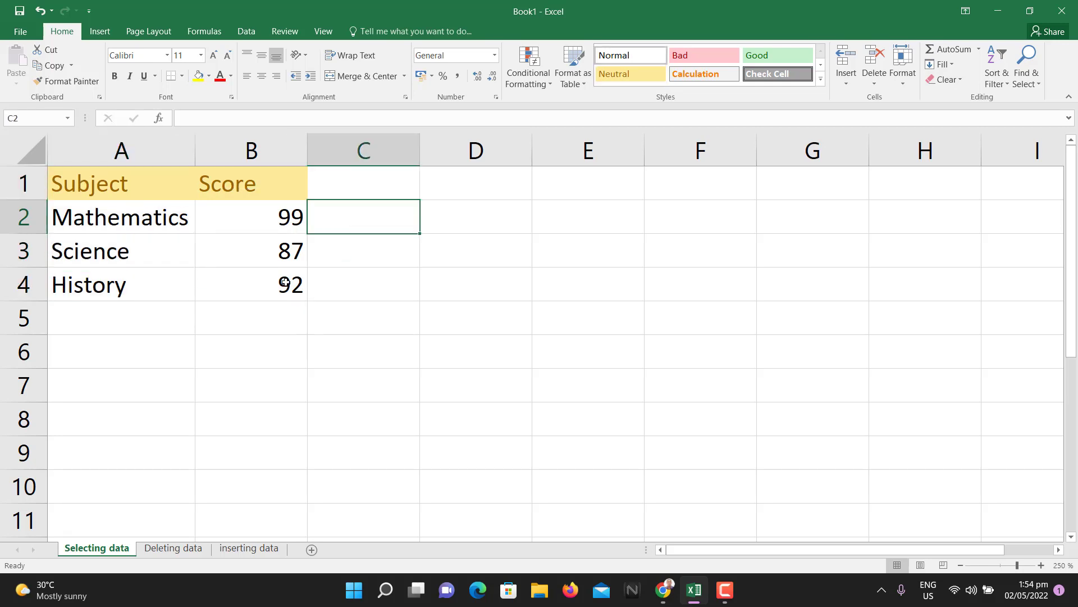
pyautogui.click(121, 185)
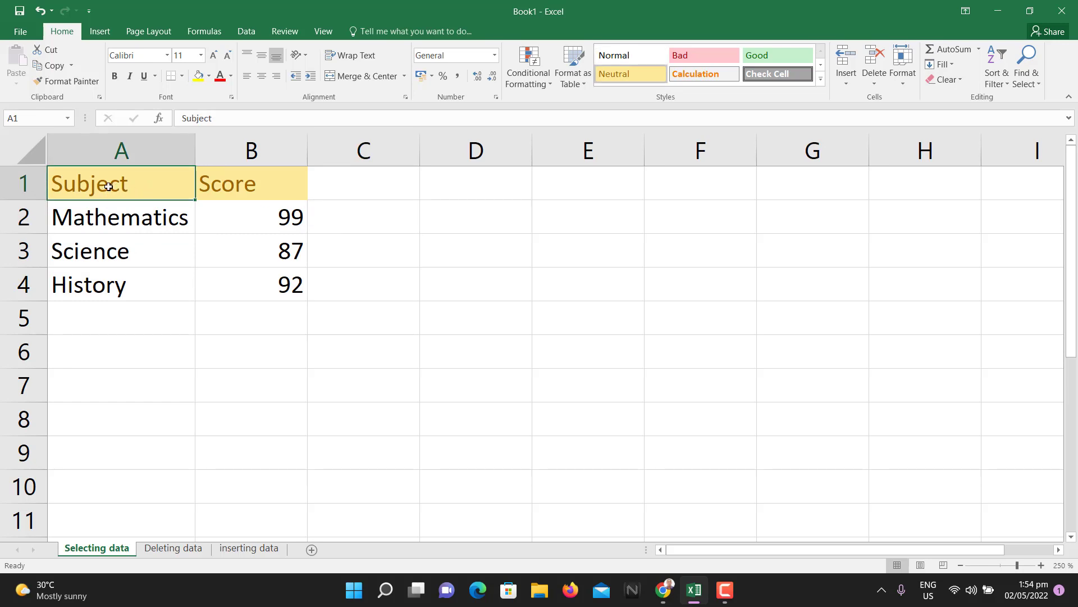
pyautogui.hotkey('shift', 'Down')
pyautogui.hotkey('shift', 'Down')
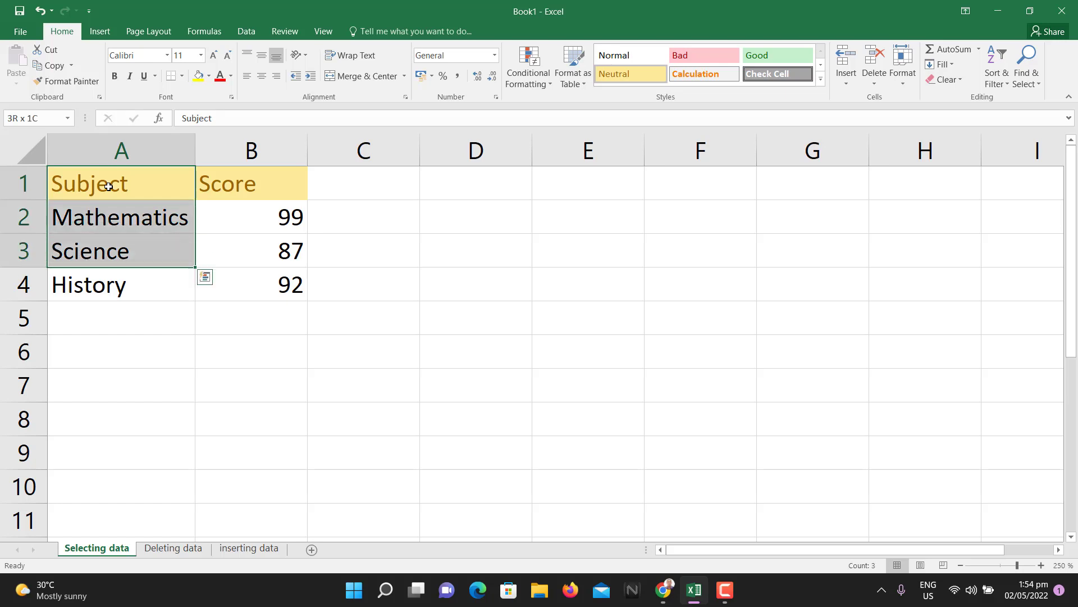
pyautogui.hotkey('shift', 'Down')
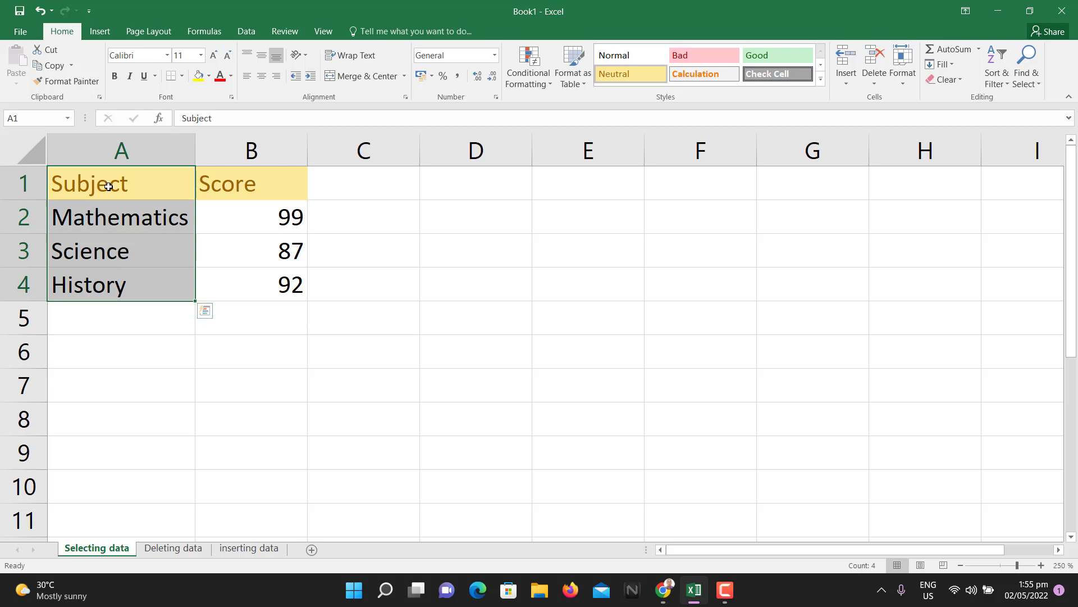
pyautogui.hotkey('shift', 'Right')
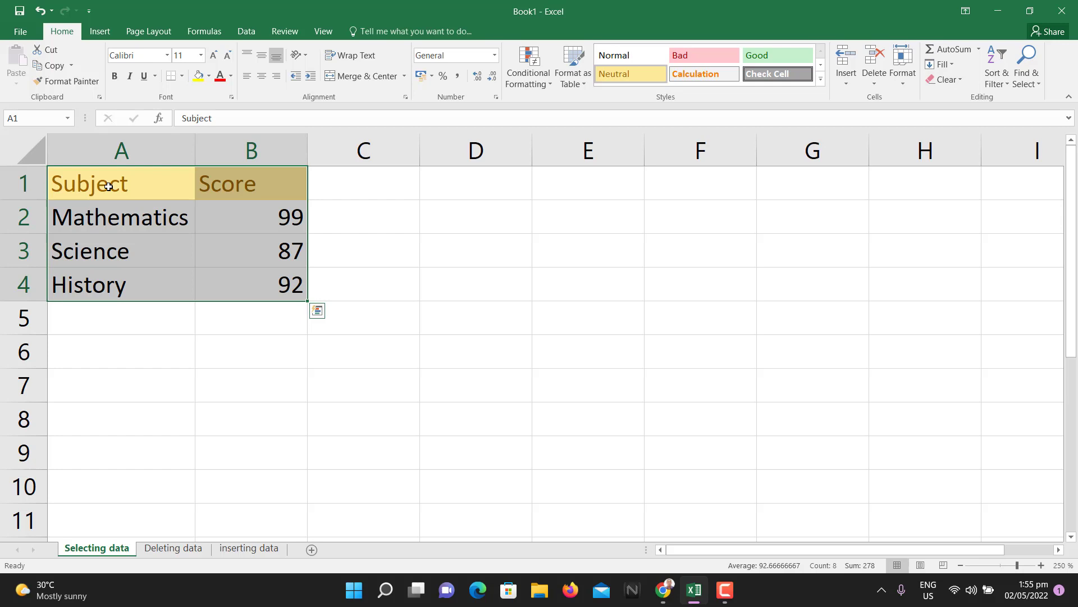
pyautogui.click(346, 285)
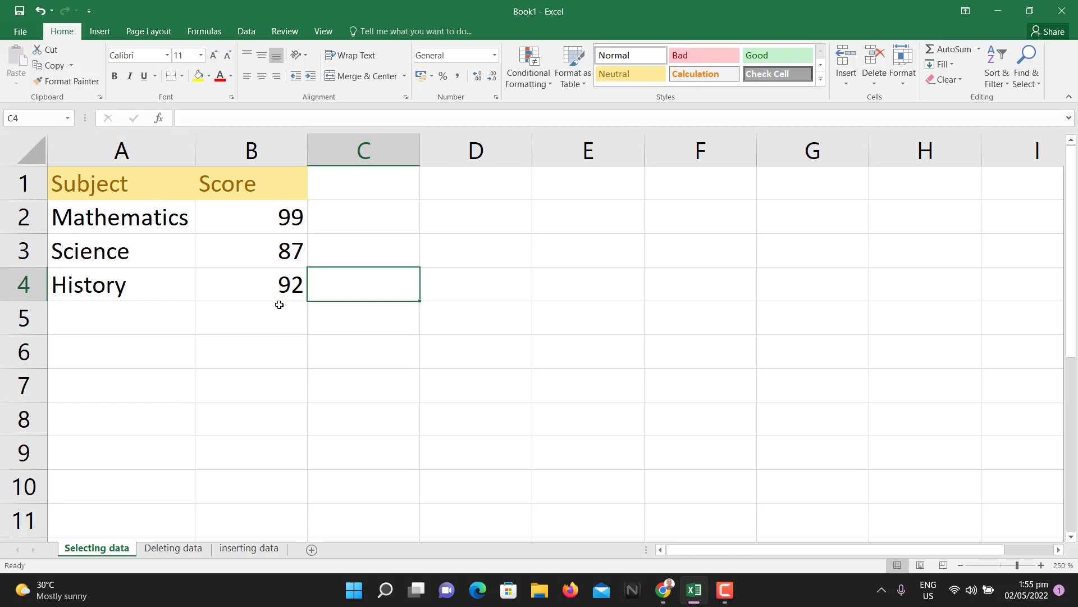
# - Use Go To Special with Current region to select the table A1:C4
pyautogui.hotkey('ctrl', 'g')
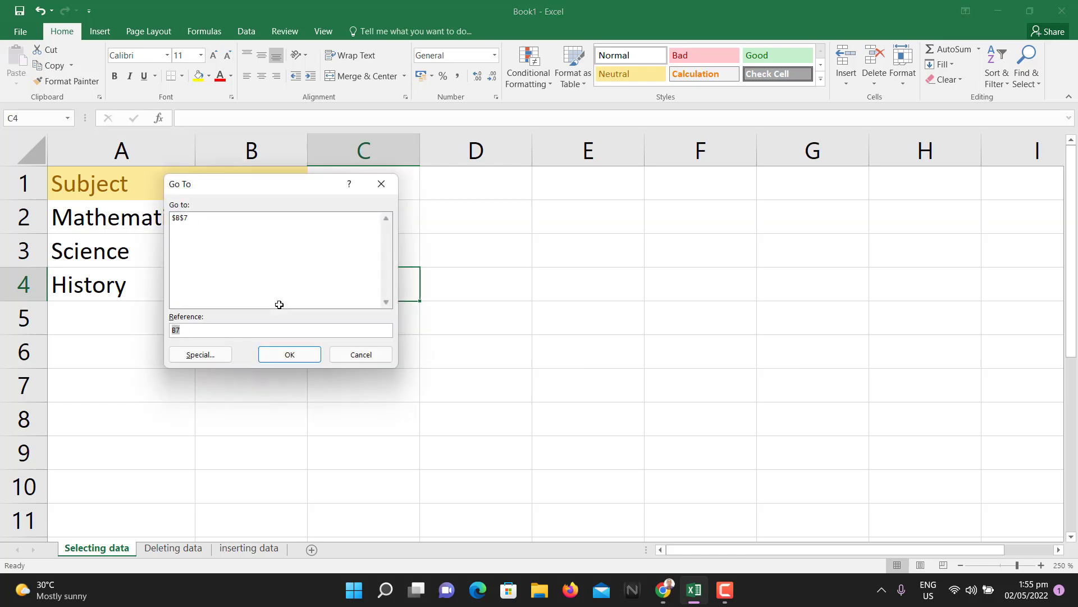
pyautogui.moveTo(261, 189); pyautogui.dragTo(471, 214)
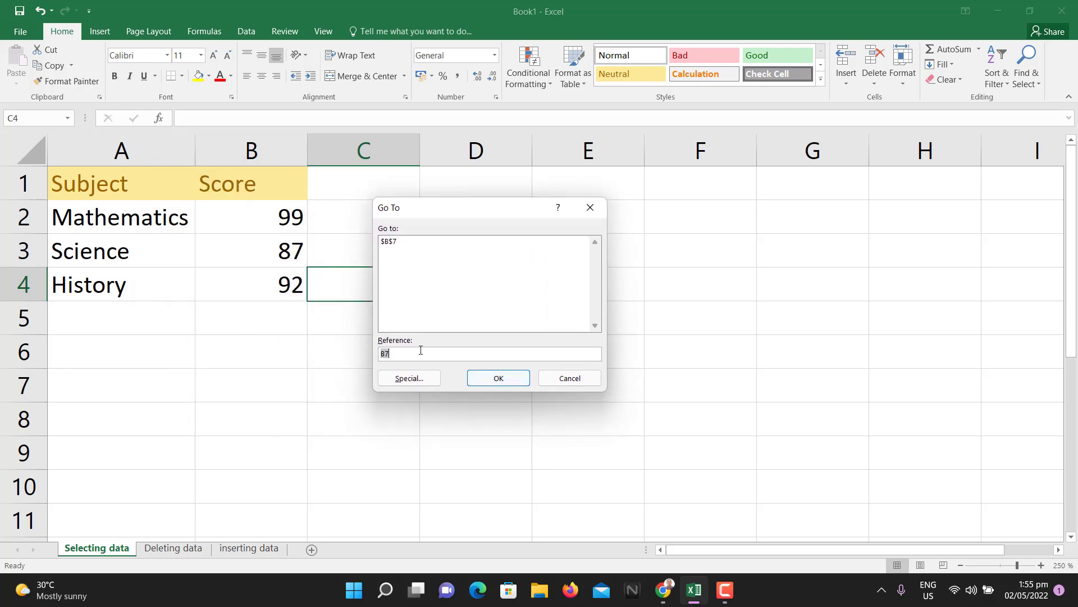
pyautogui.moveTo(407, 355); pyautogui.dragTo(368, 352)
pyautogui.write('A1')
pyautogui.click(422, 384)
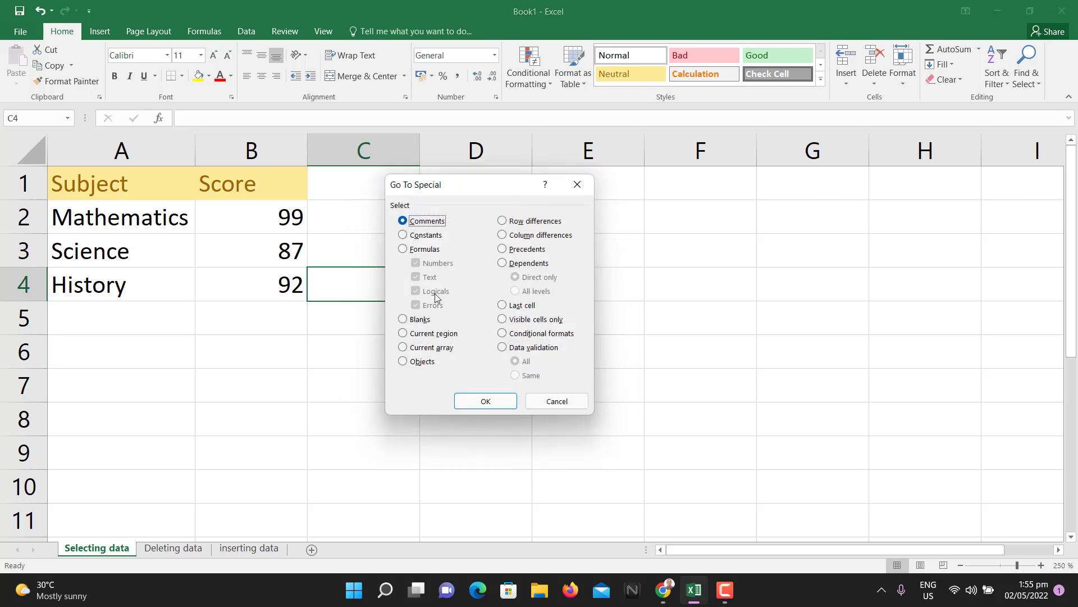
pyautogui.click(406, 335)
pyautogui.click(484, 400)
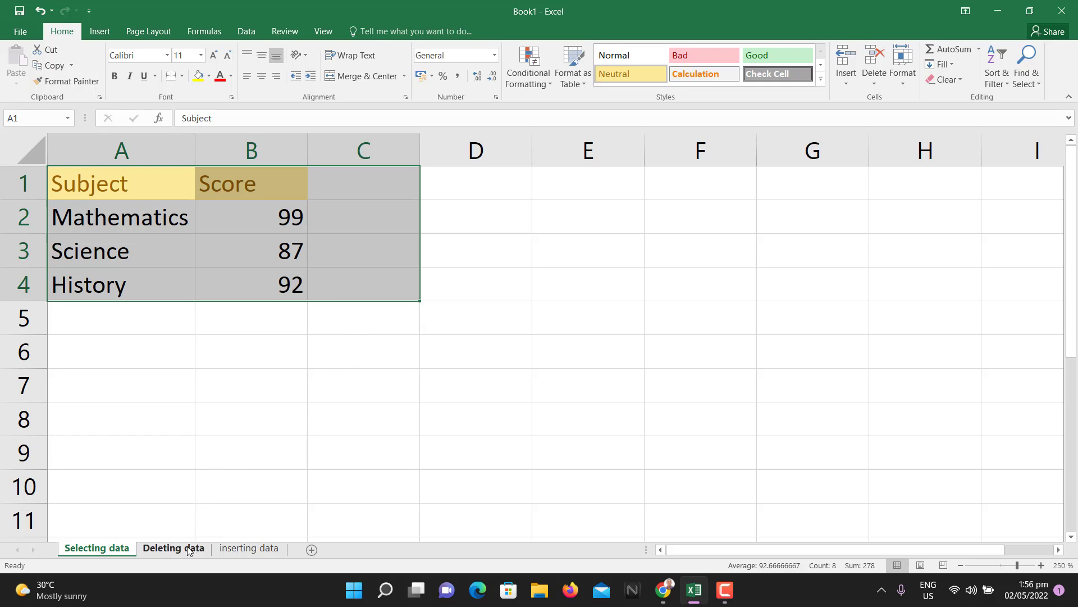
# - Switch to the Deleting data sheet, widen column A, and step through cells A1–A5
pyautogui.click(166, 548)
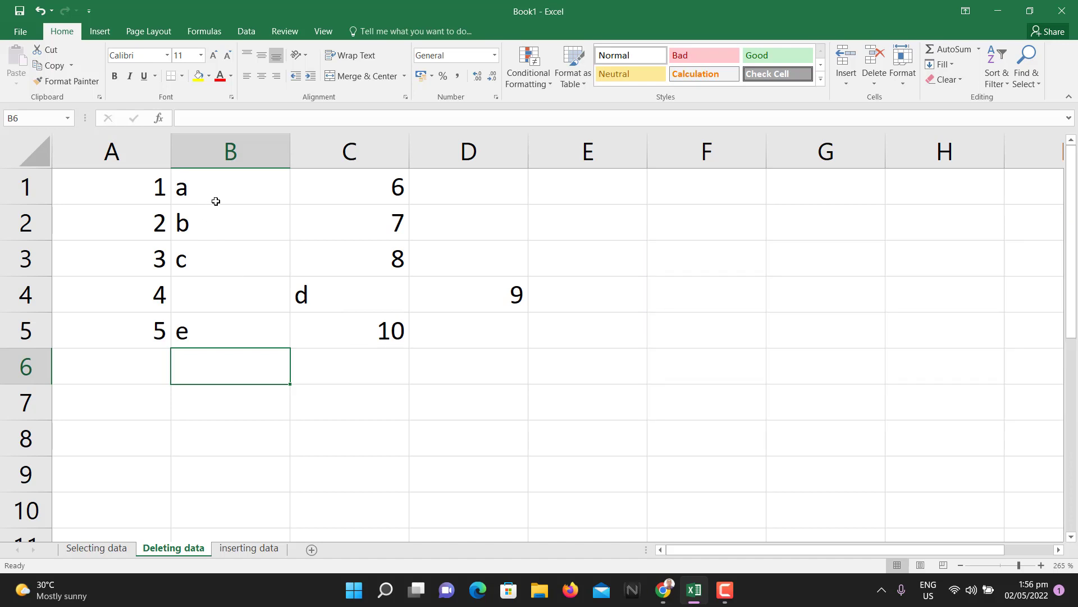
pyautogui.moveTo(170, 150); pyautogui.dragTo(220, 149)
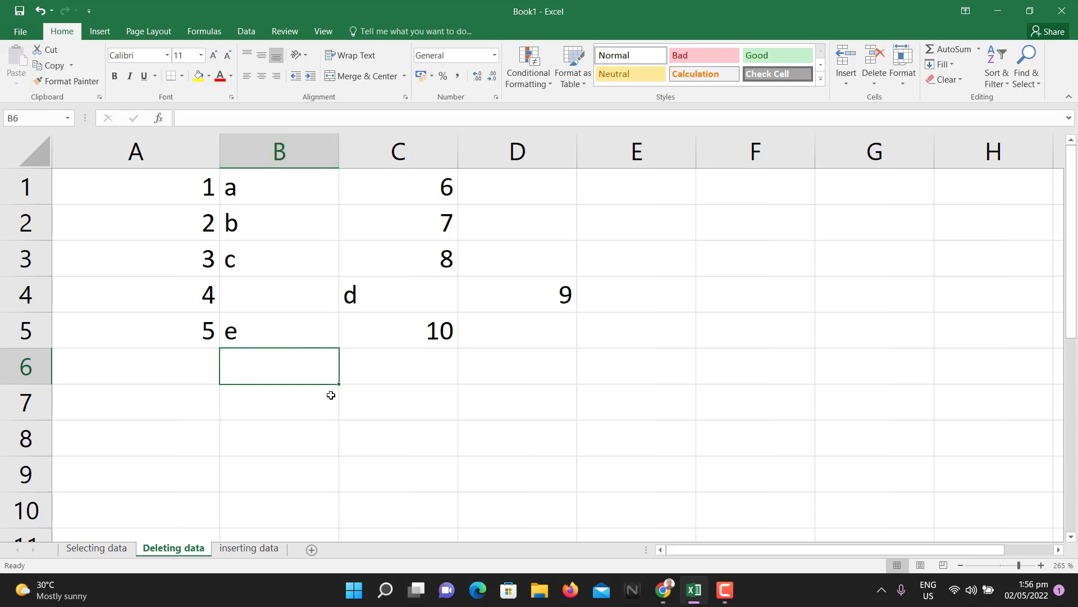
pyautogui.click(149, 218)
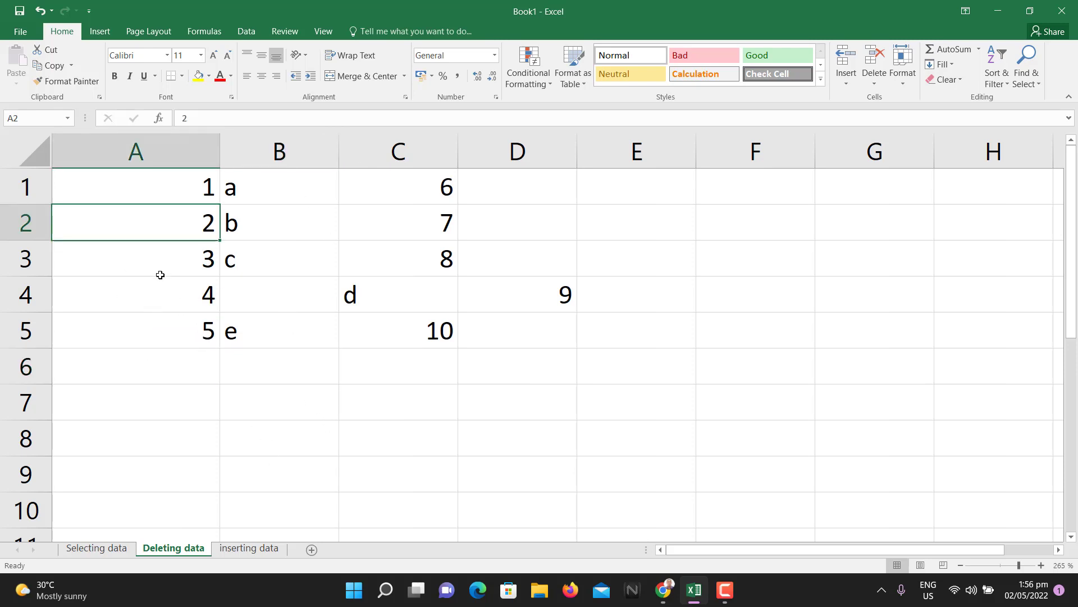
pyautogui.click(161, 265)
pyautogui.click(164, 309)
pyautogui.click(187, 334)
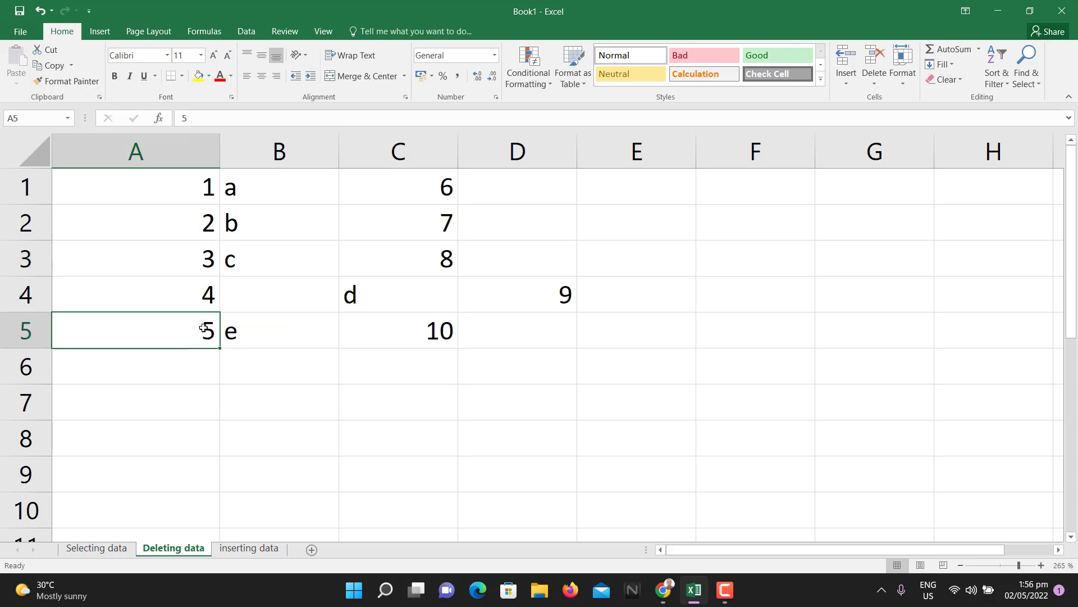
pyautogui.click(195, 179)
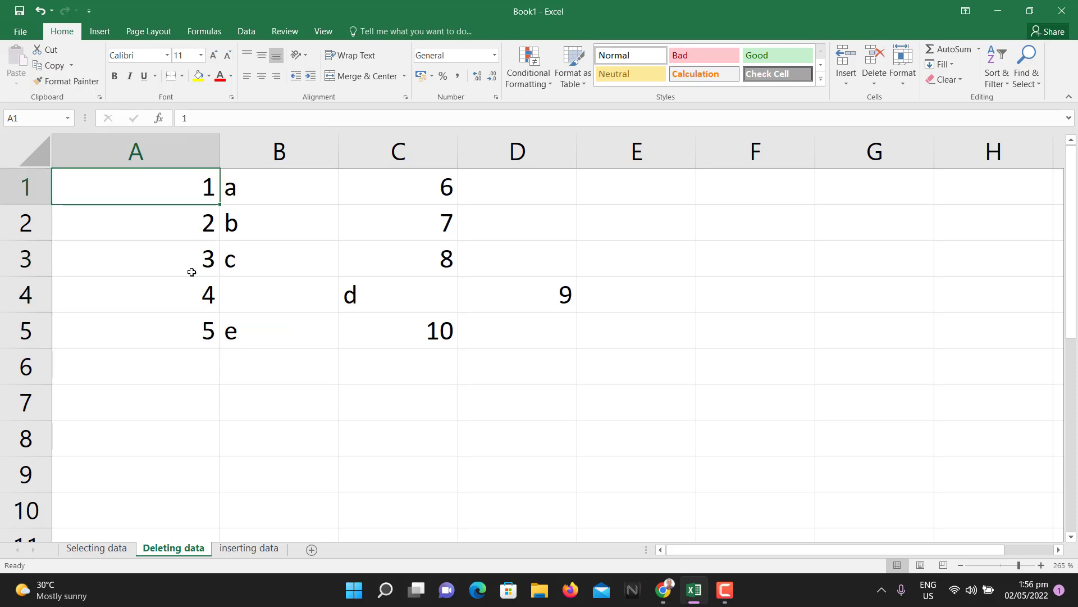
pyautogui.click(187, 222)
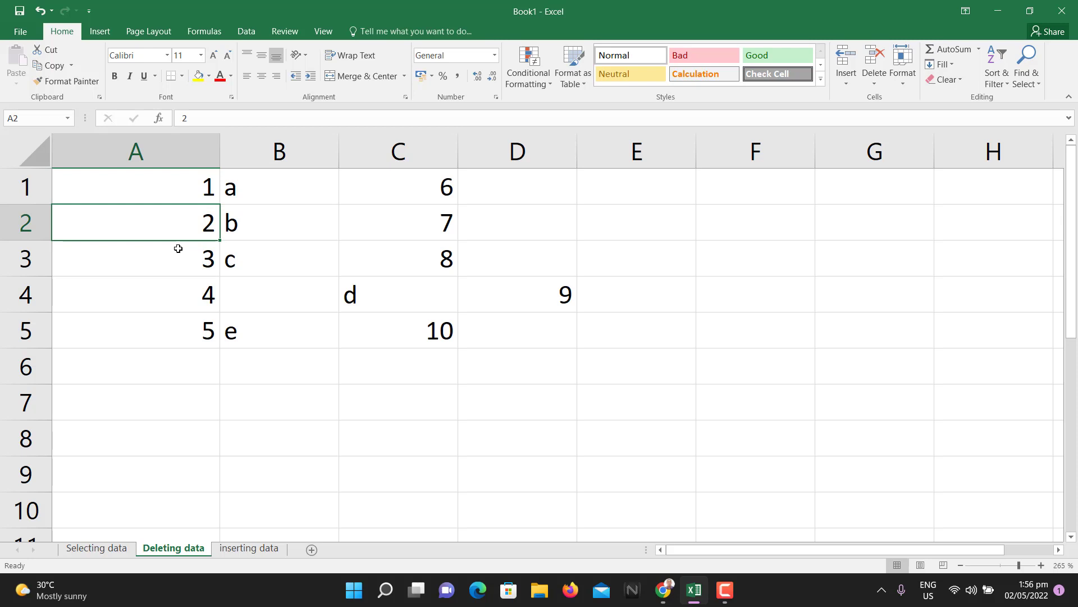
# - Enter a first name in A8 and a surname in B8, then clear A8 with Delete
pyautogui.click(178, 404)
pyautogui.click(178, 441)
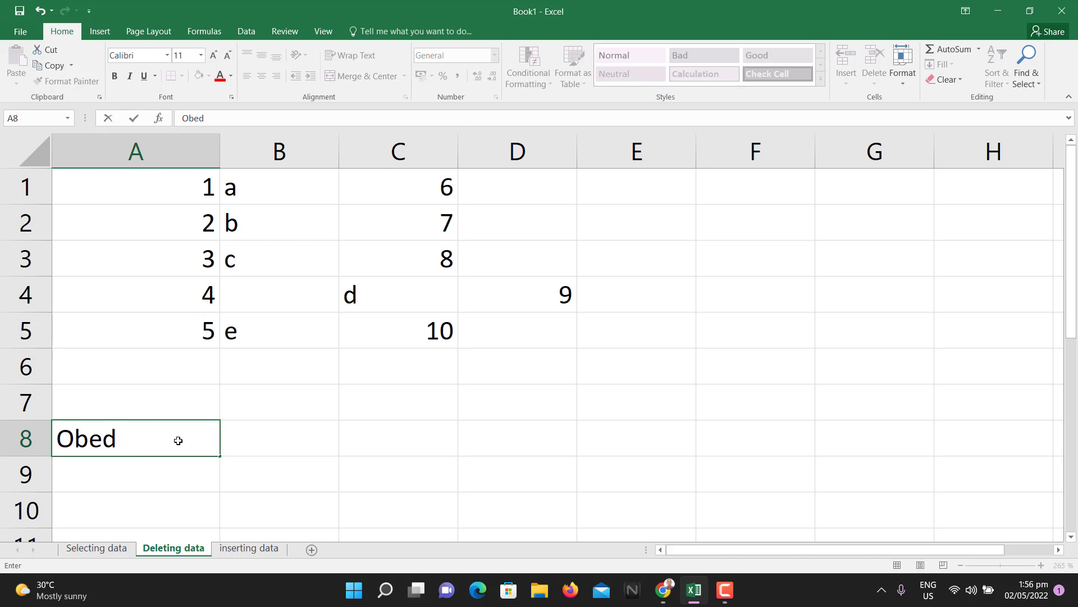
pyautogui.press('Tab')
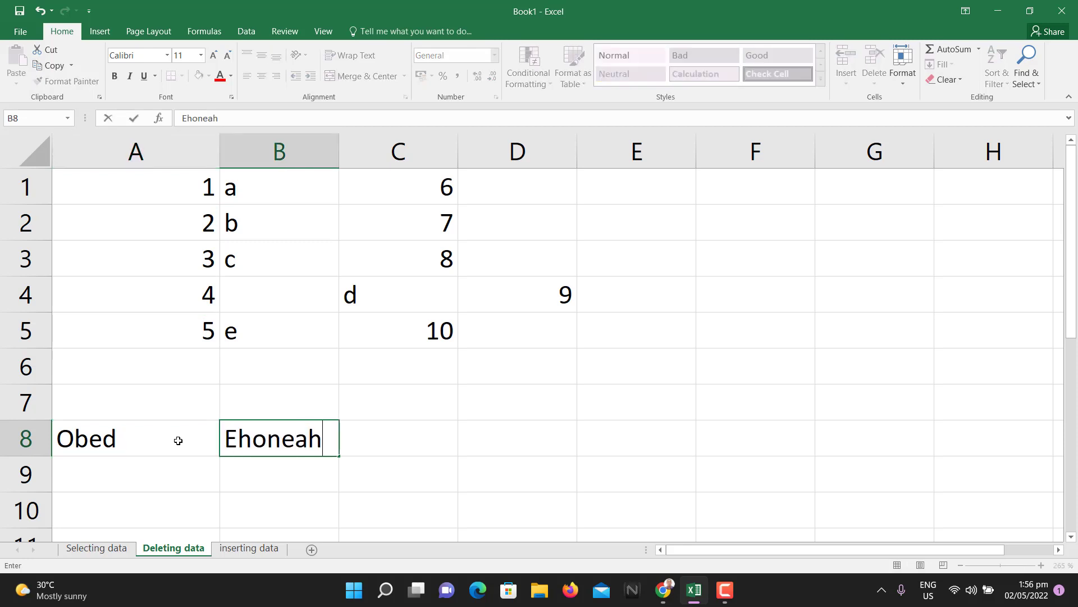
pyautogui.click(232, 398)
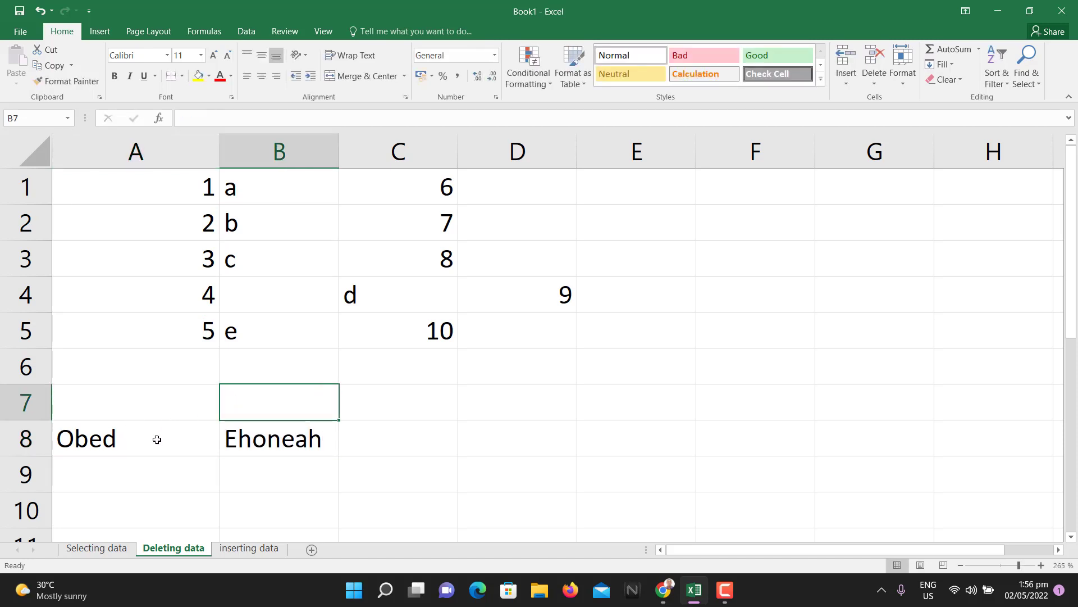
pyautogui.click(116, 438)
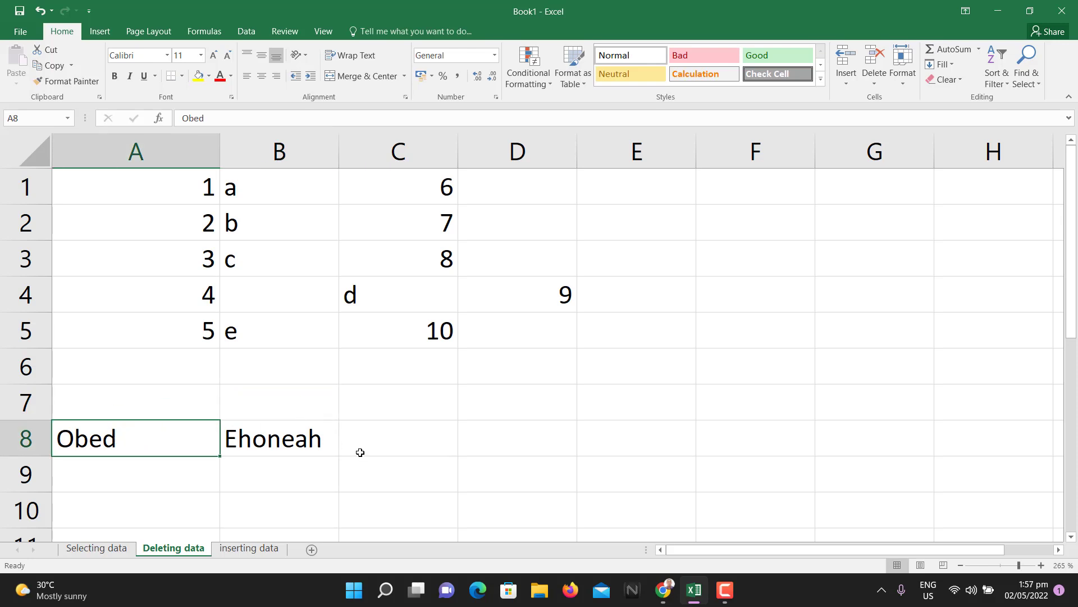
pyautogui.press('Delete')
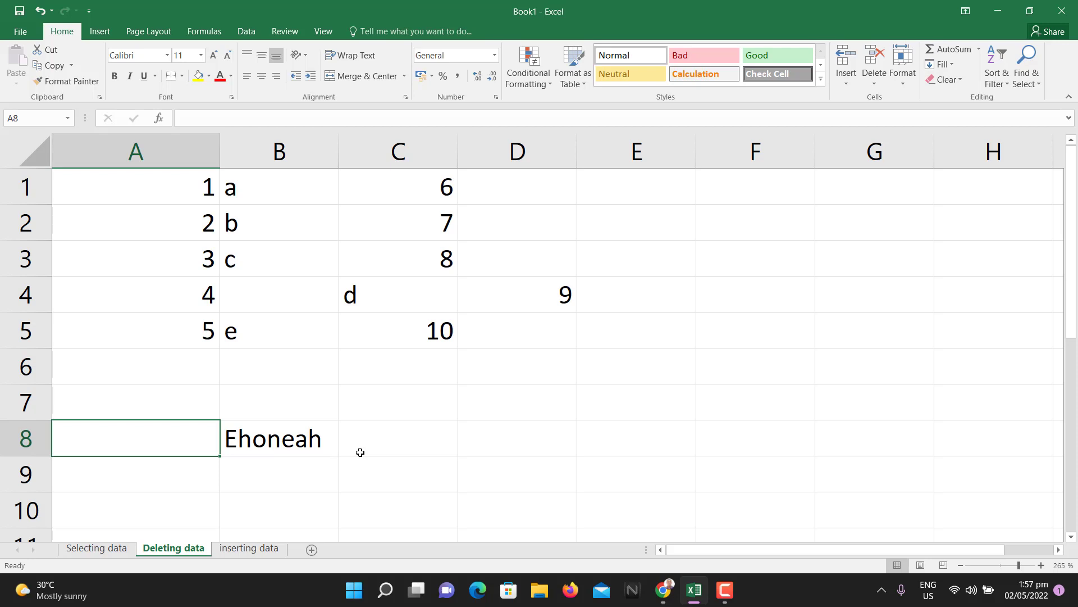
pyautogui.click(268, 438)
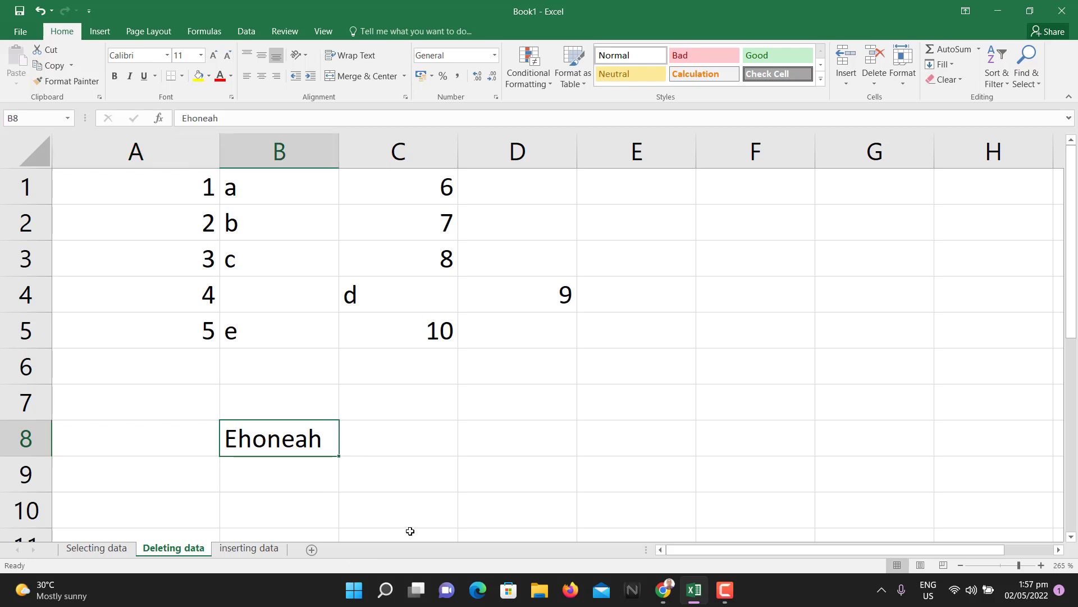
pyautogui.press('Delete')
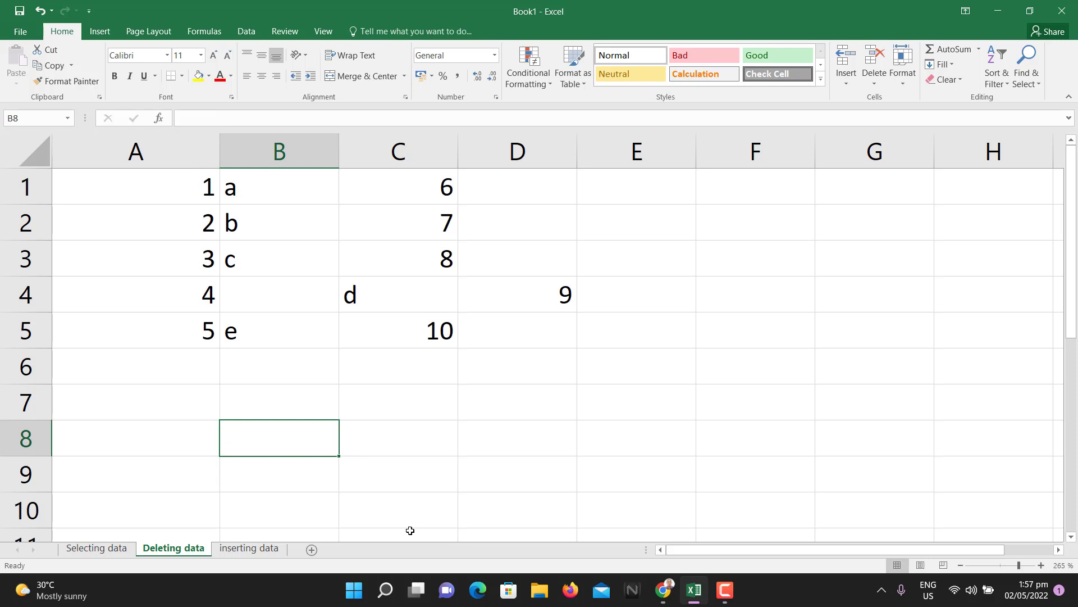
pyautogui.hotkey('ctrl', 'z')
pyautogui.hotkey('ctrl', 'z')
pyautogui.press('BackSpace')
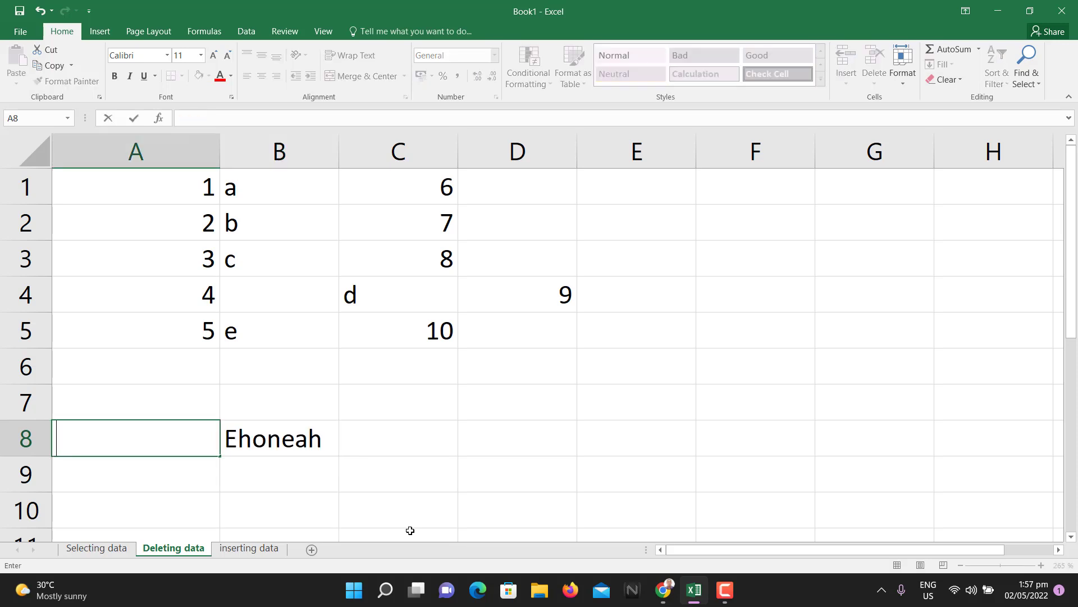
pyautogui.hotkey('ctrl', 'z')
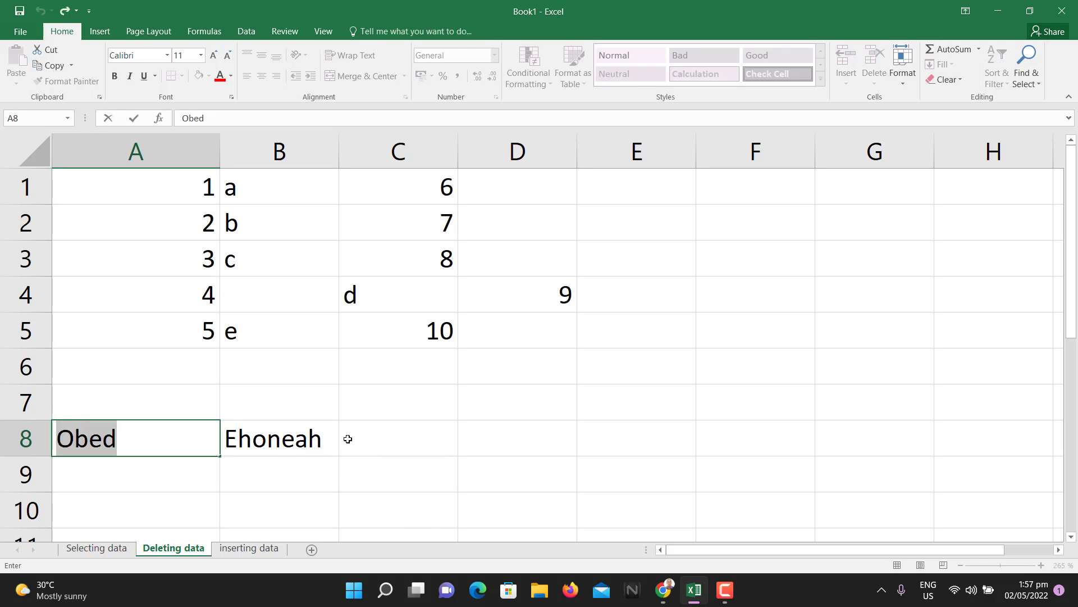
pyautogui.click(298, 416)
pyautogui.click(317, 444)
pyautogui.press('BackSpace')
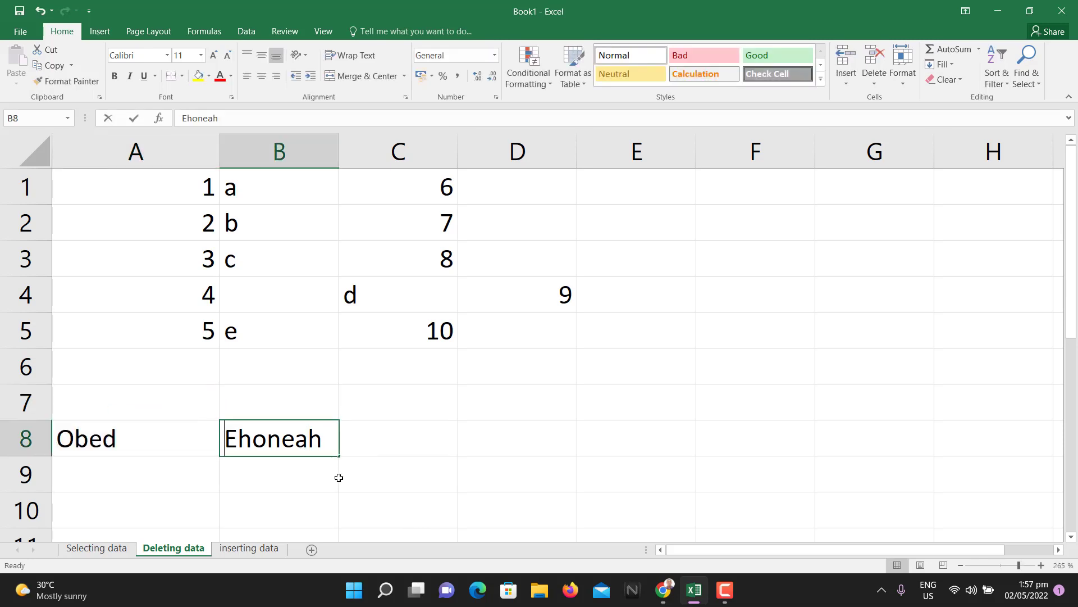
pyautogui.hotkey('ctrl', 'z')
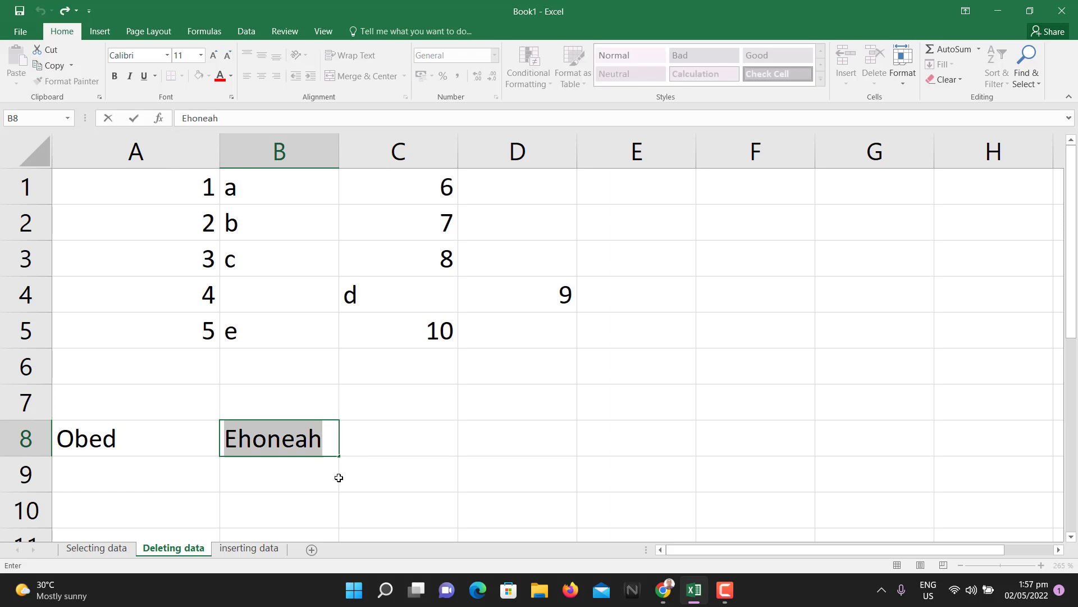
pyautogui.click(153, 410)
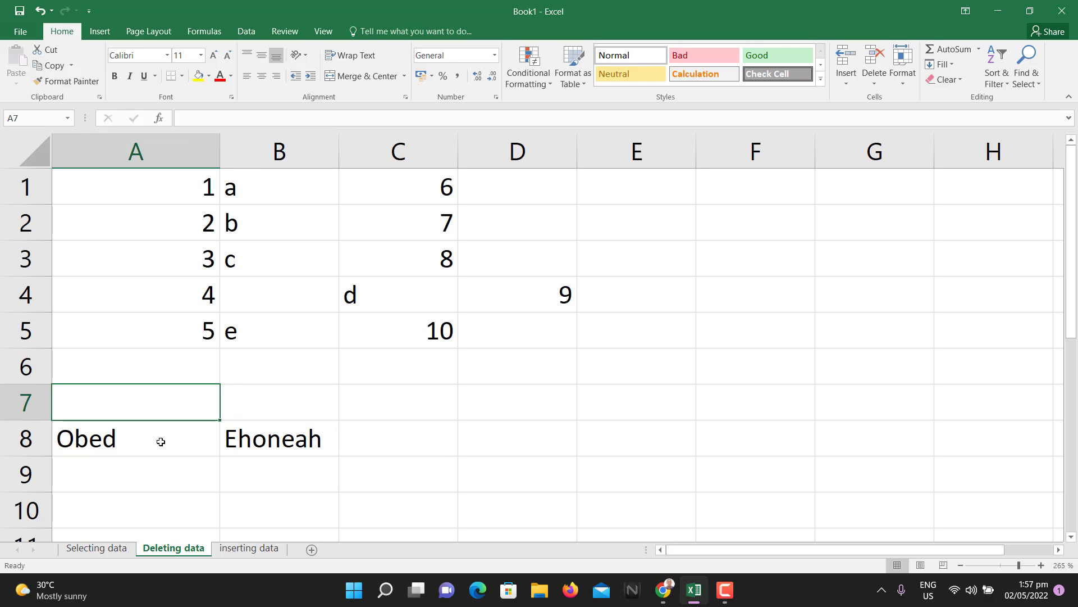
pyautogui.click(160, 441)
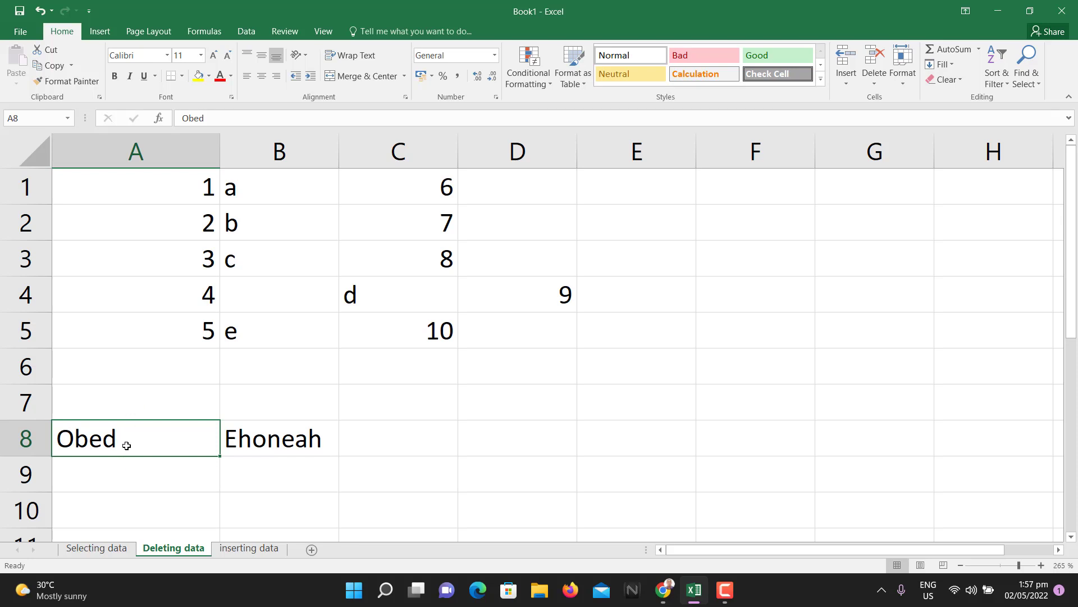
# - Clear the first name from cell A8 with Delete
pyautogui.click(282, 440)
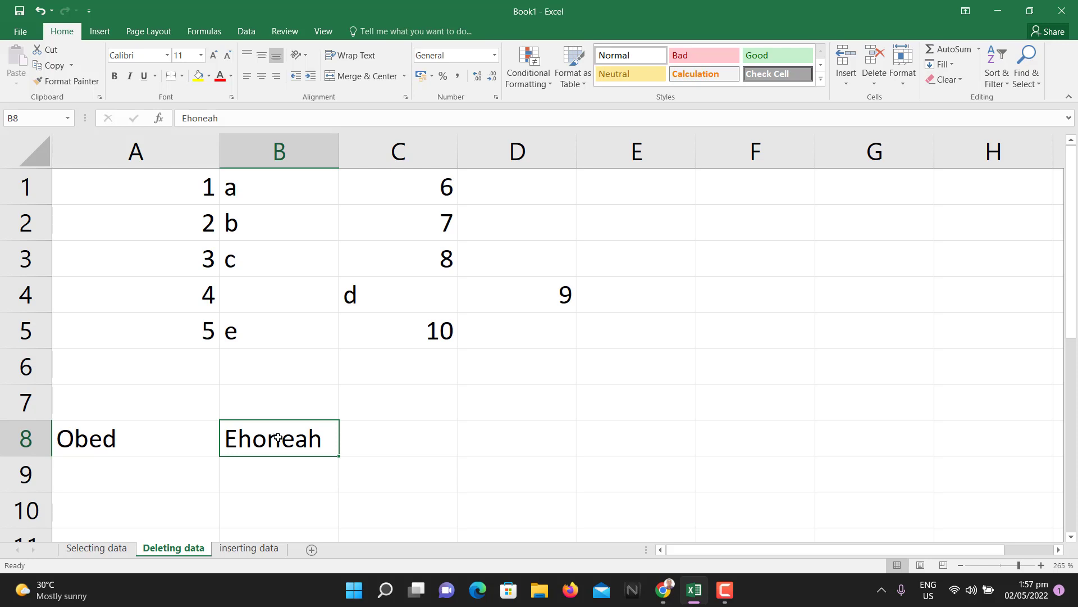
pyautogui.click(162, 445)
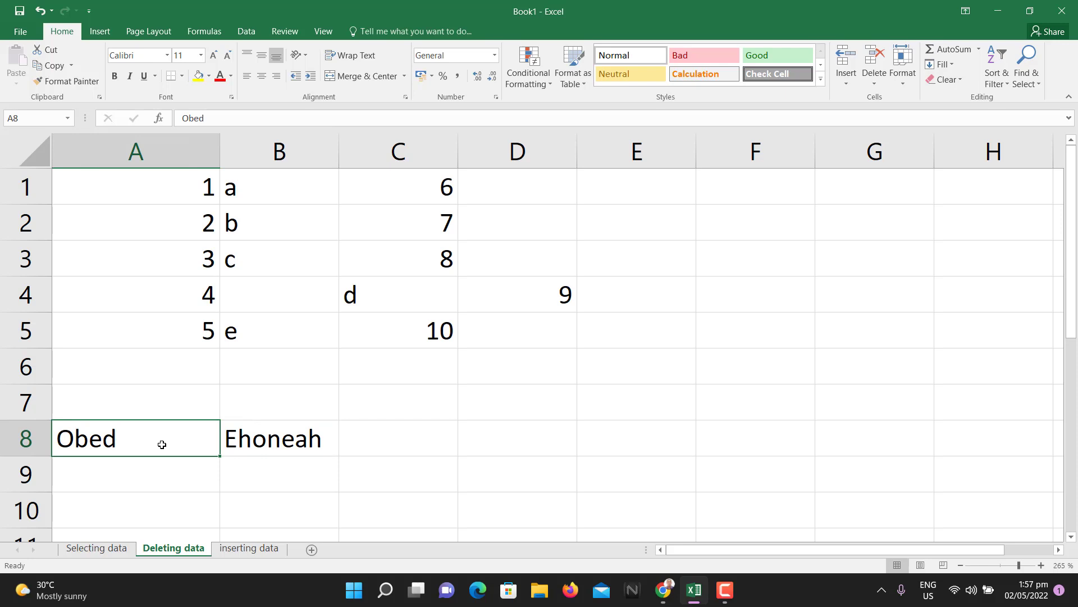
pyautogui.press('Delete')
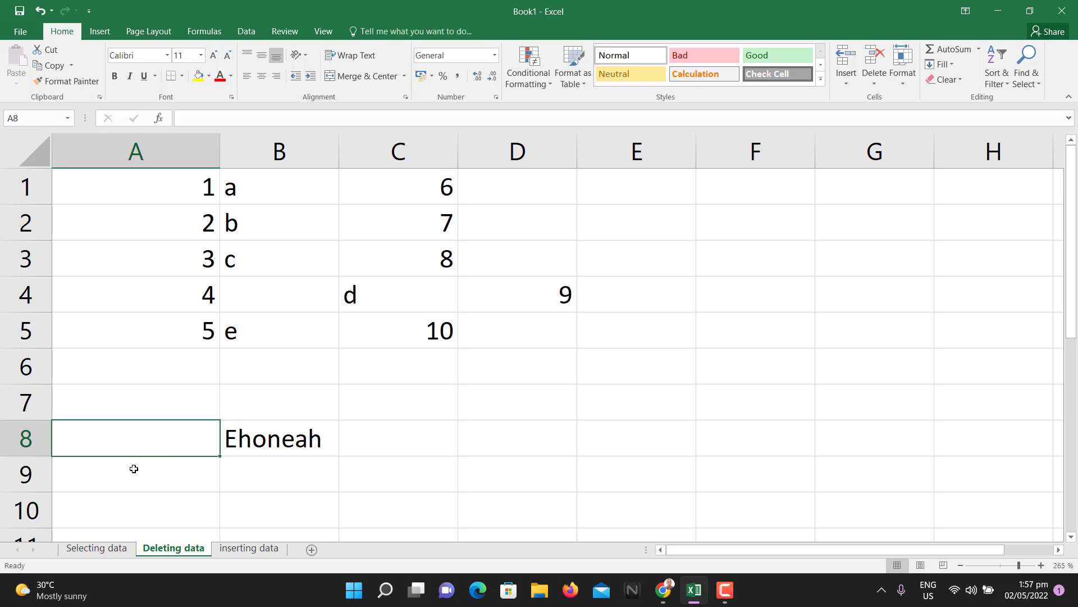
# - Clear B8's surname and restore it with undo, then redo clearing A8
pyautogui.click(253, 439)
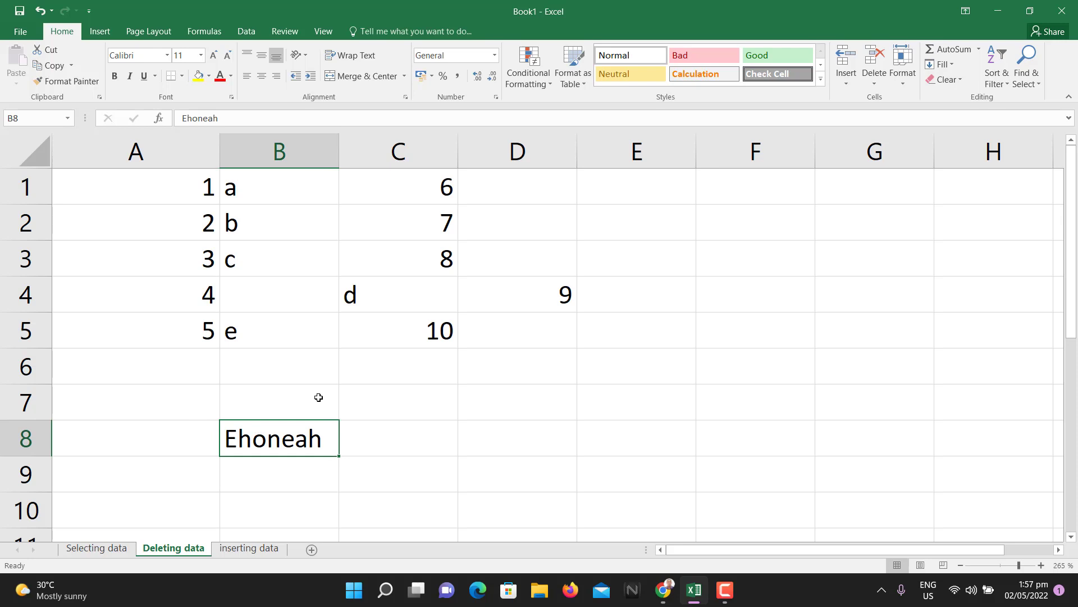
pyautogui.press('BackSpace')
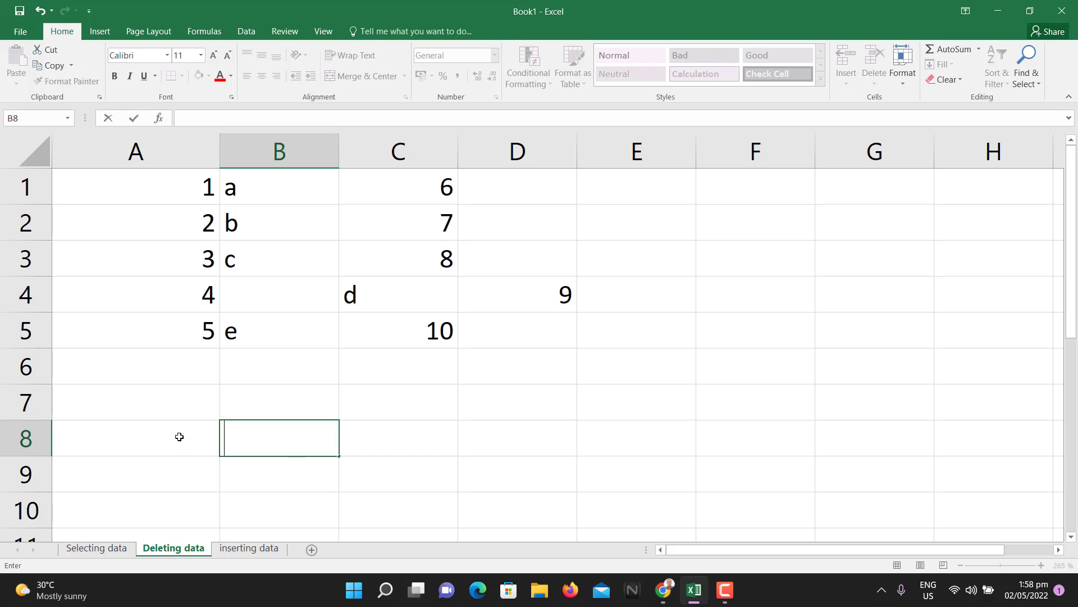
pyautogui.hotkey('ctrl', 'z')
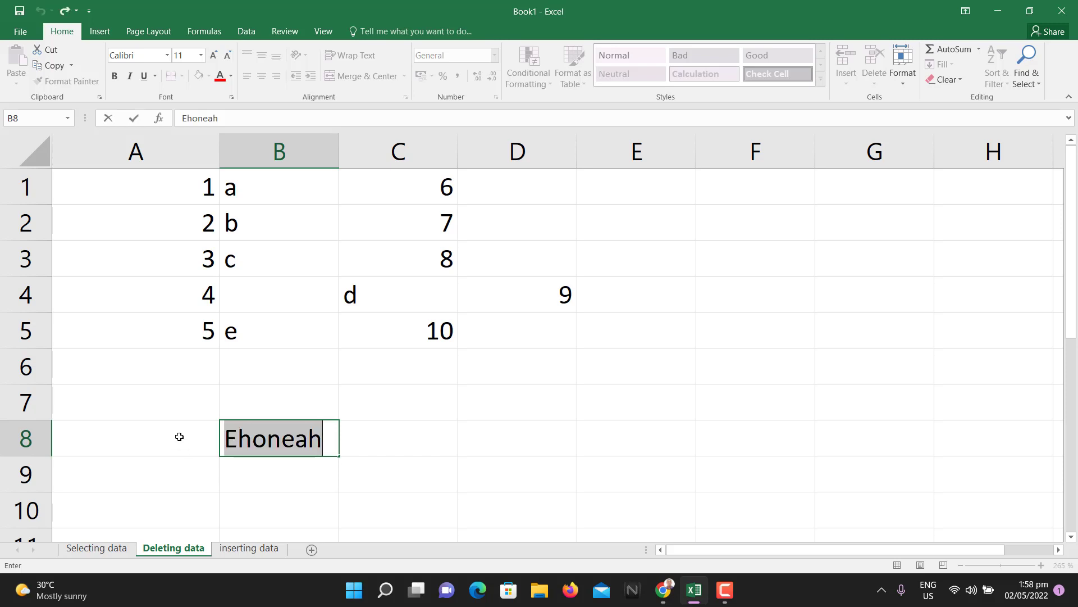
pyautogui.press('Delete')
pyautogui.hotkey('ctrl', 'z')
pyautogui.click(189, 440)
pyautogui.hotkey('ctrl', 'z')
pyautogui.hotkey('ctrl', 'y')
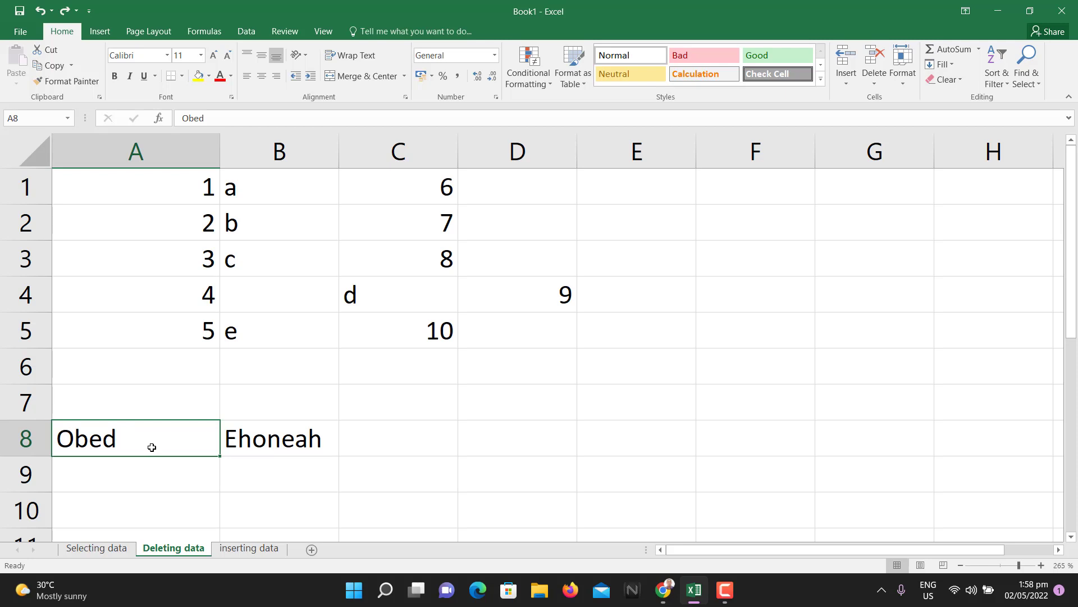
# - Type 'hfhgj' into A8, erase it, undo to restore the name, then delete A8 again
pyautogui.press('BackSpace')
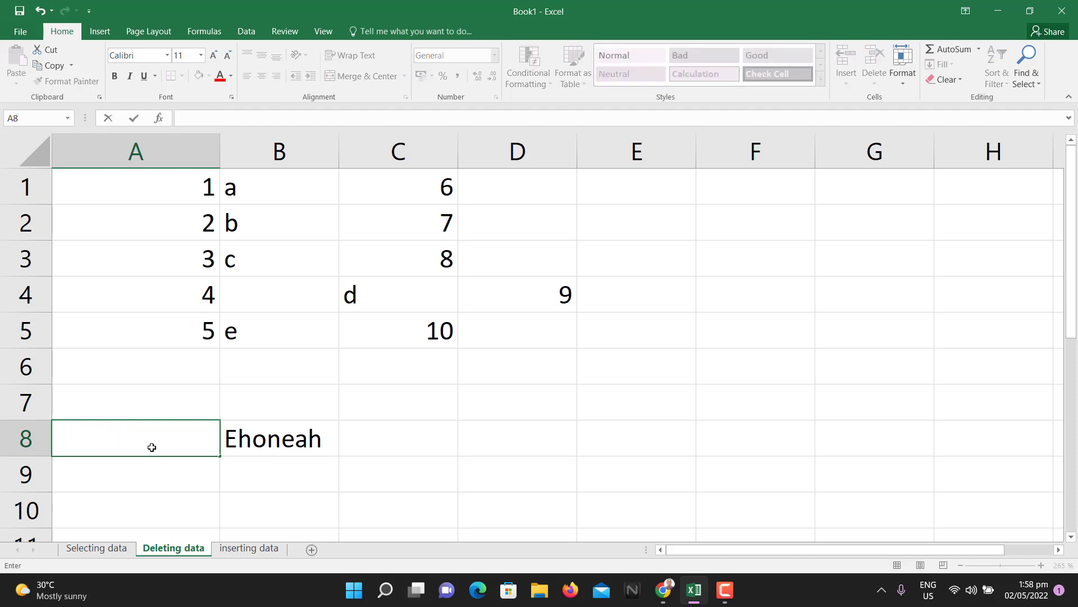
pyautogui.write('hfhgj')
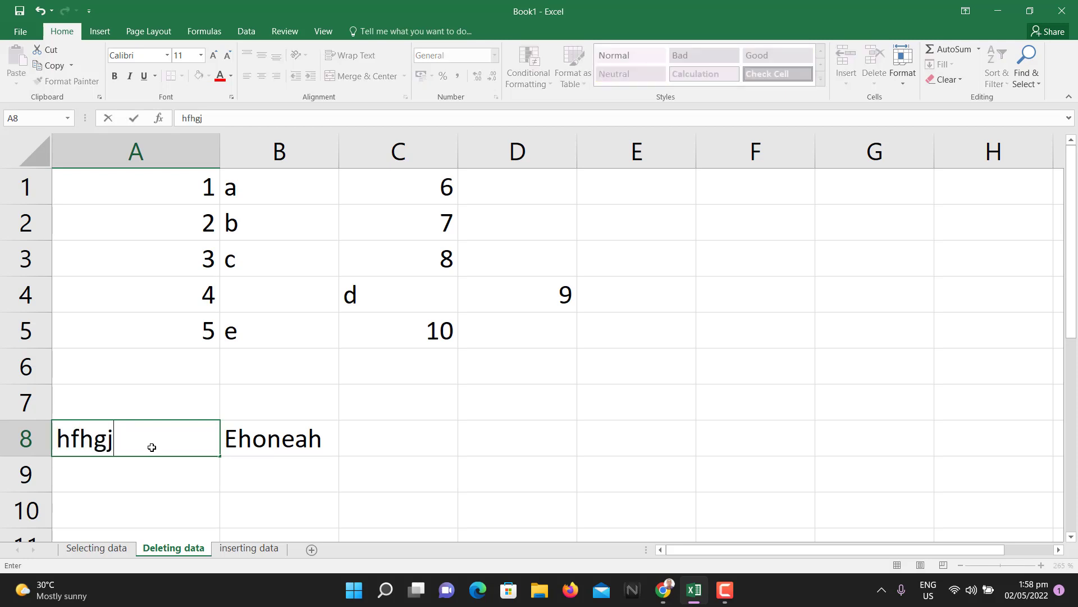
pyautogui.press('BackSpace')
pyautogui.press('BackSpace')
pyautogui.press('BackSpace')
pyautogui.press('BackSpace')
pyautogui.press('BackSpace')
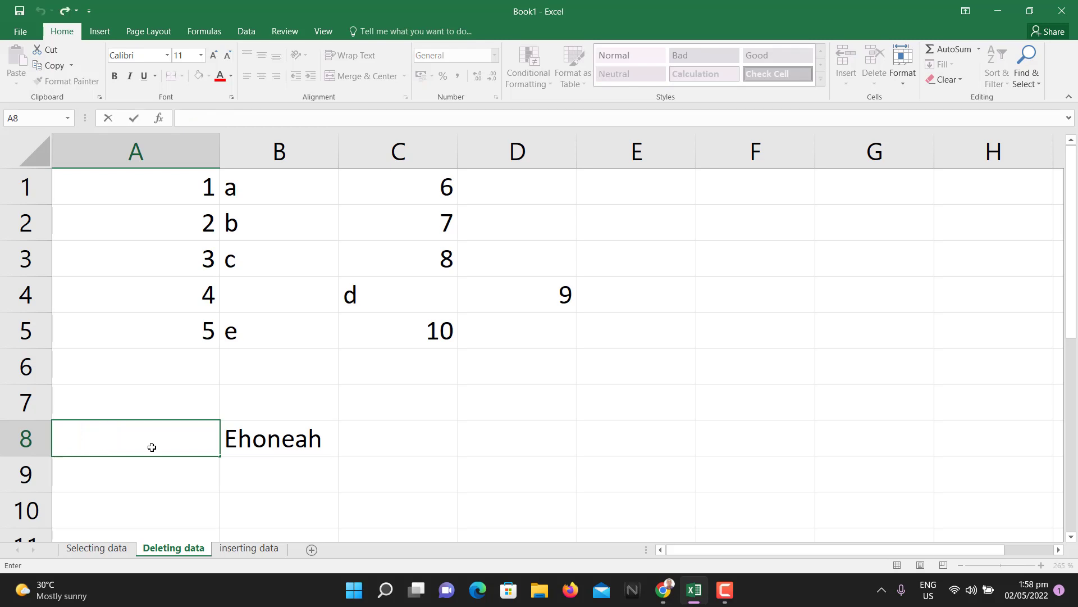
pyautogui.click(164, 404)
pyautogui.hotkey('ctrl', 'z')
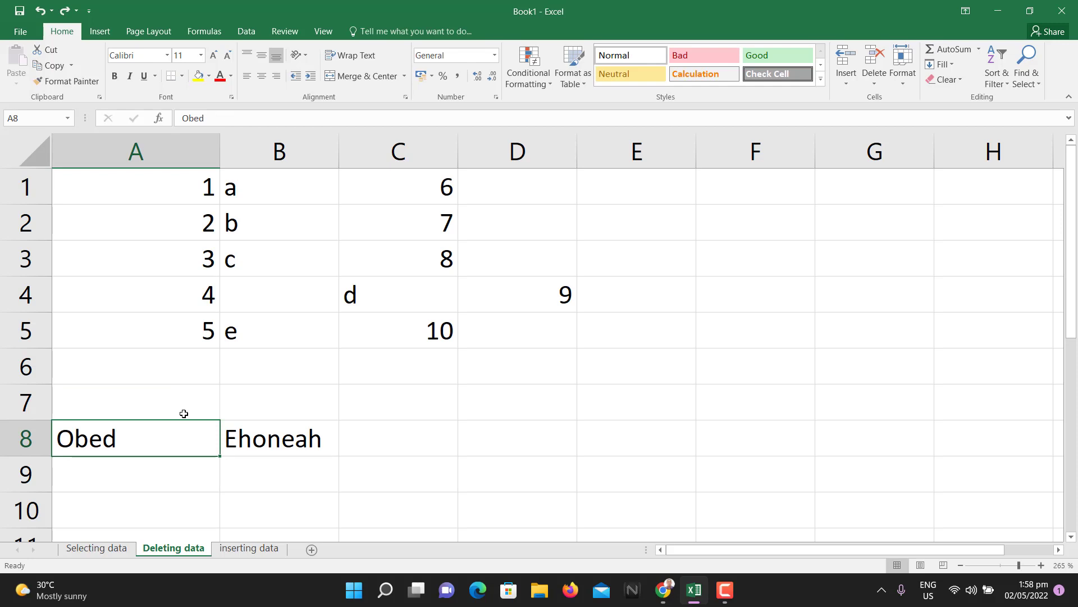
pyautogui.press('Delete')
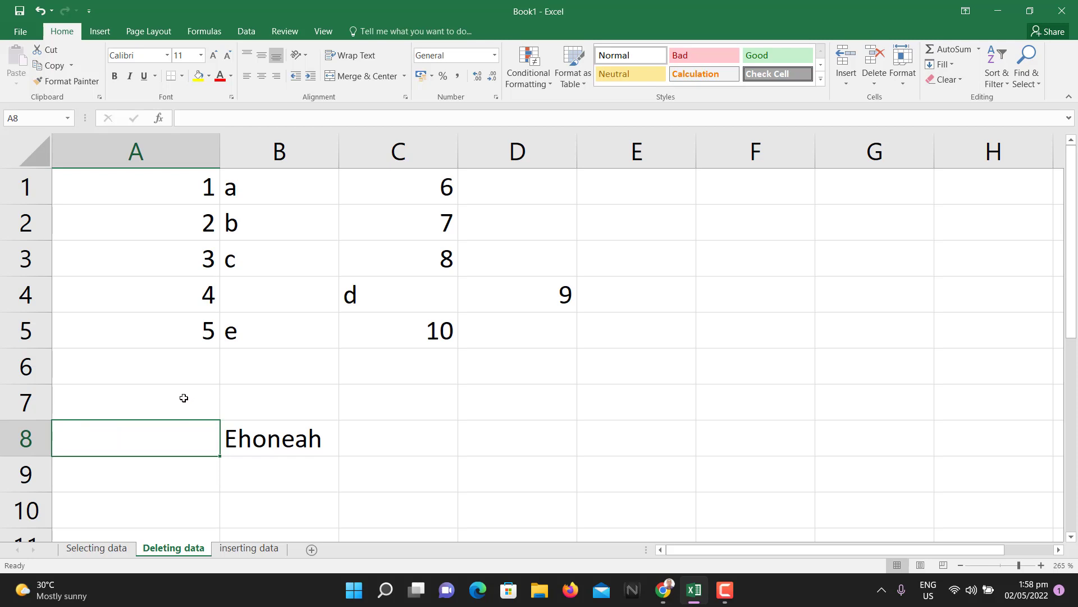
pyautogui.click(265, 439)
# - Clear B8 and undo it, then select A8 and dismiss its right-click menu
pyautogui.press('Delete')
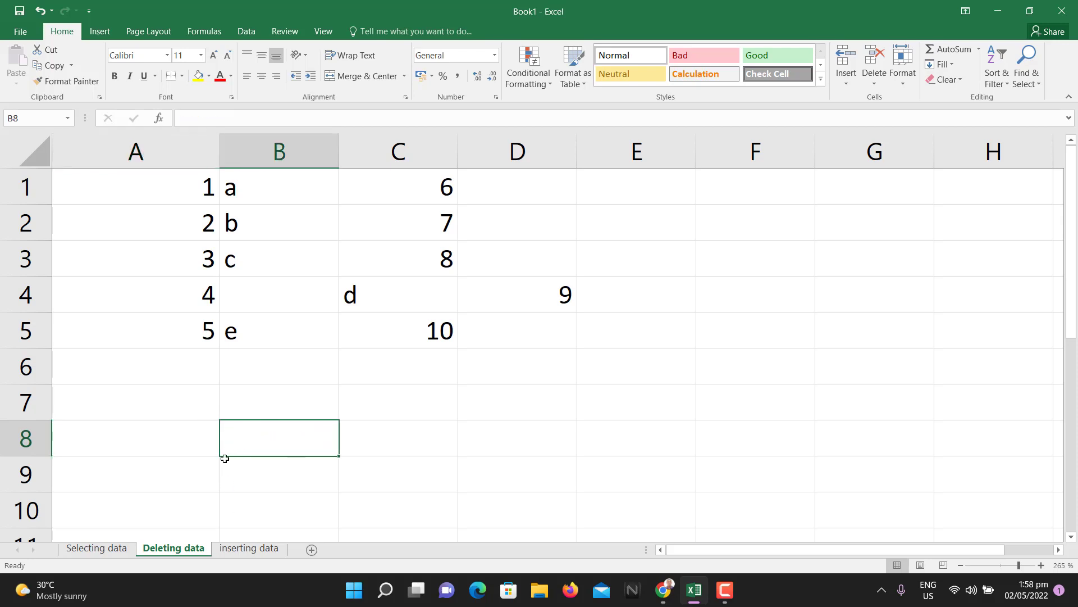
pyautogui.hotkey('ctrl', 'z')
pyautogui.hotkey('ctrl', 'z')
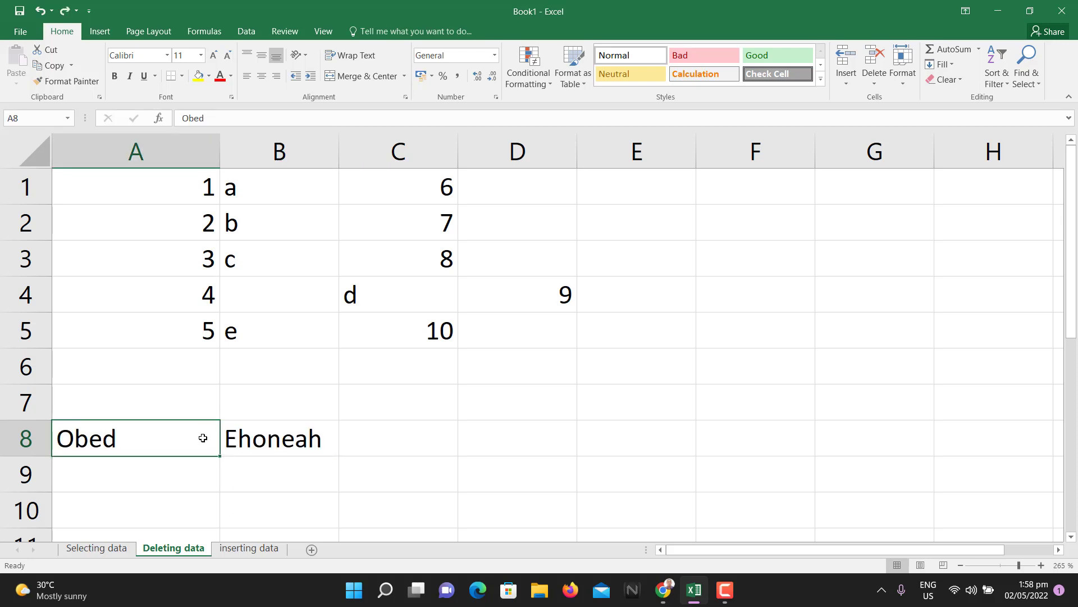
pyautogui.click(224, 390)
pyautogui.click(172, 449)
pyautogui.rightClick(161, 447)
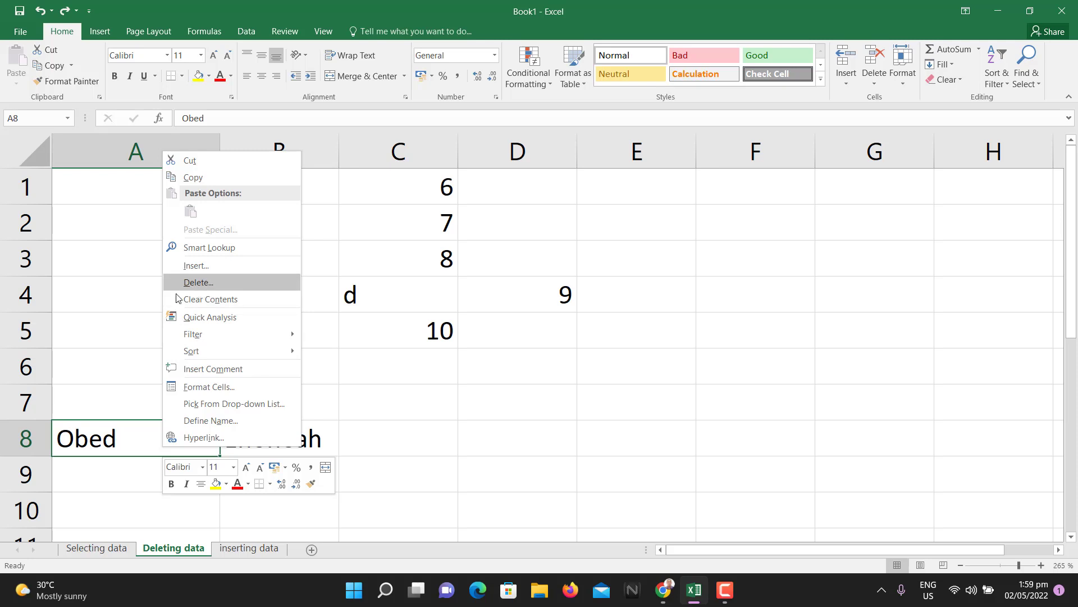
pyautogui.click(113, 437)
# - Empty both A8 and B8 with Delete, then select cell B4
pyautogui.press('Delete')
pyautogui.click(334, 441)
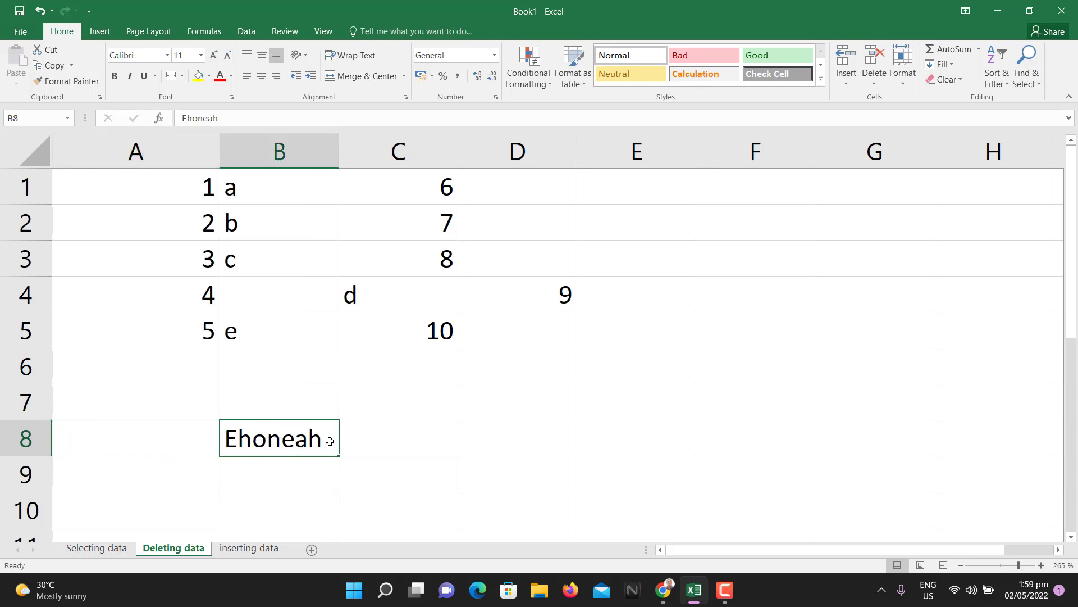
pyautogui.press('Delete')
pyautogui.click(312, 292)
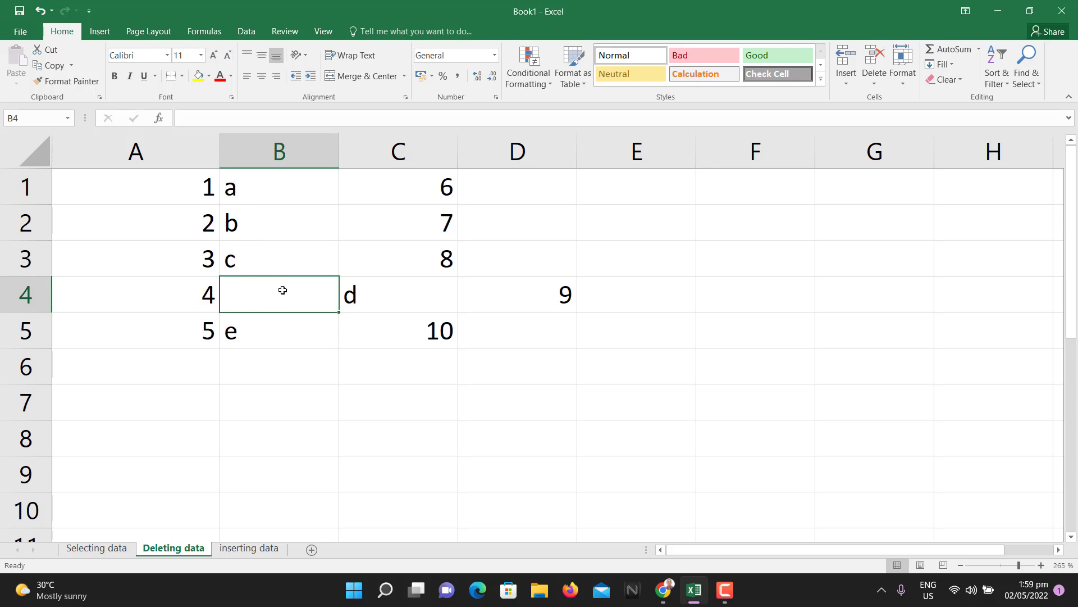
pyautogui.click(272, 333)
pyautogui.click(361, 297)
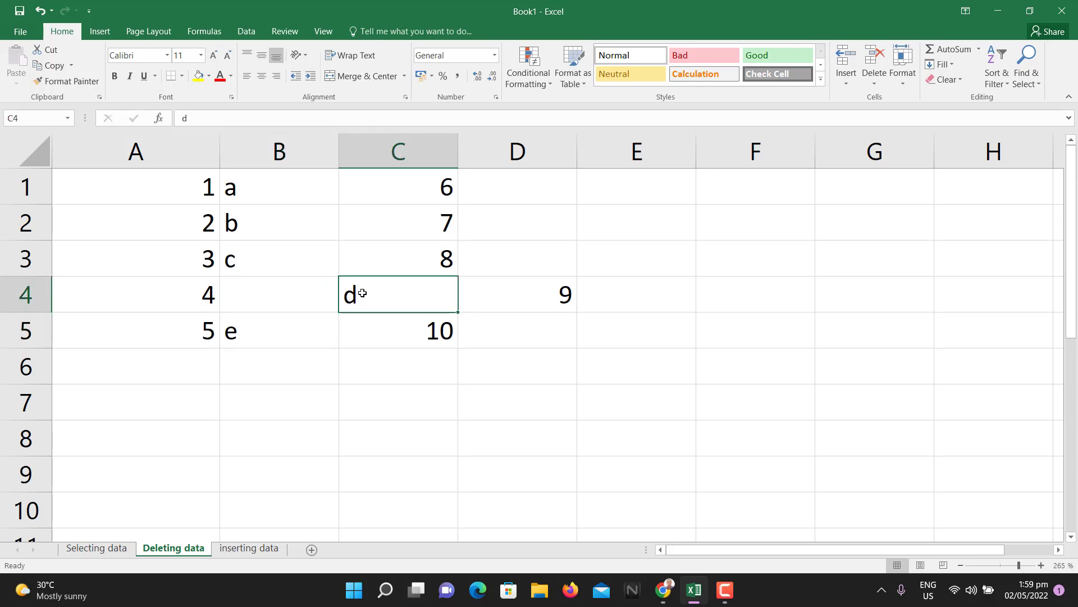
pyautogui.click(289, 304)
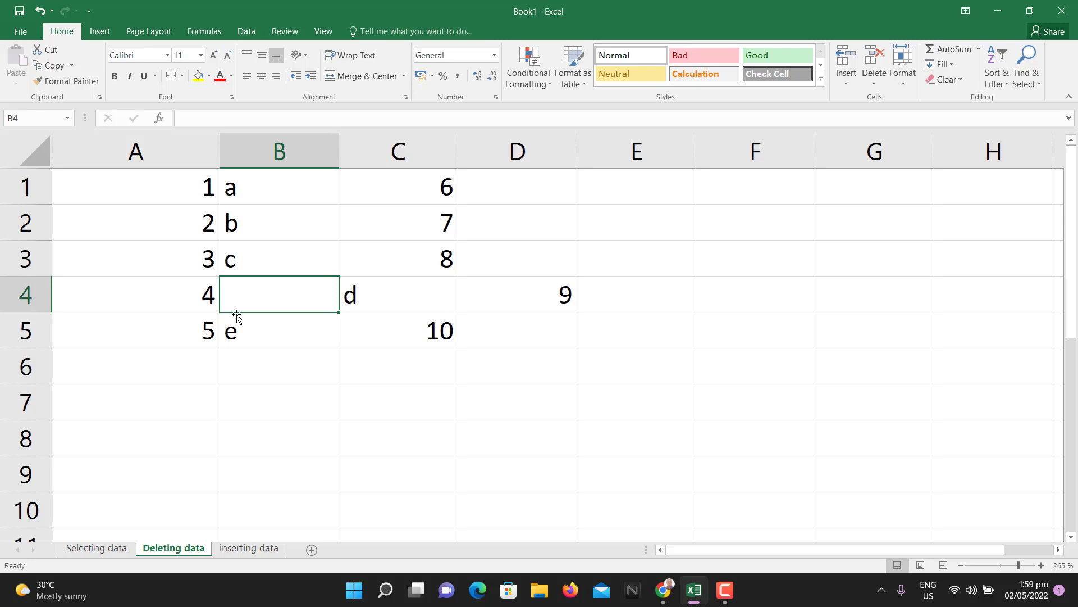
pyautogui.rightClick(261, 282)
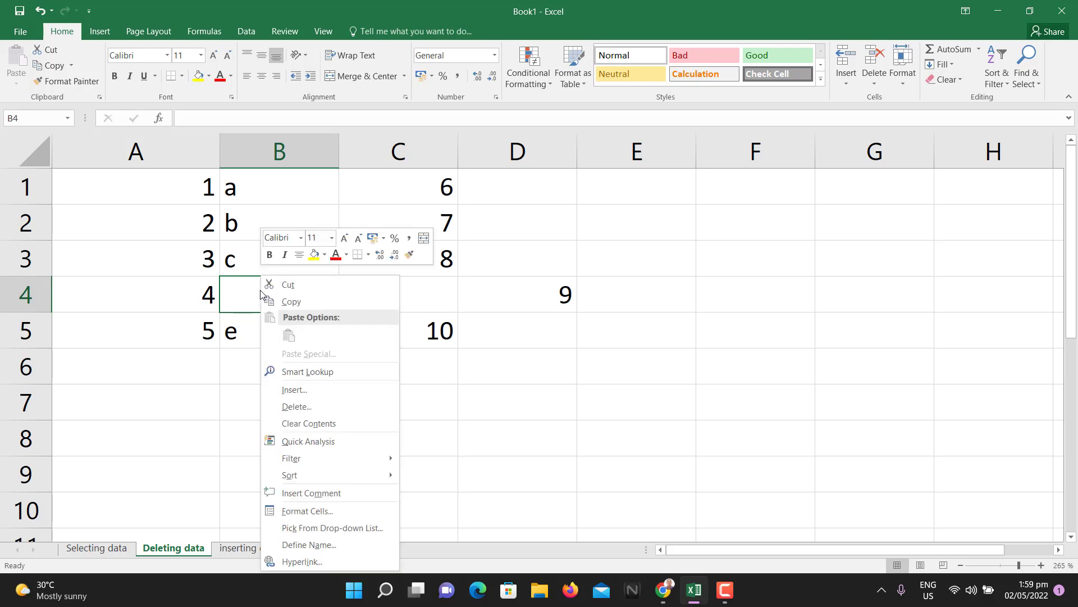
pyautogui.click(312, 403)
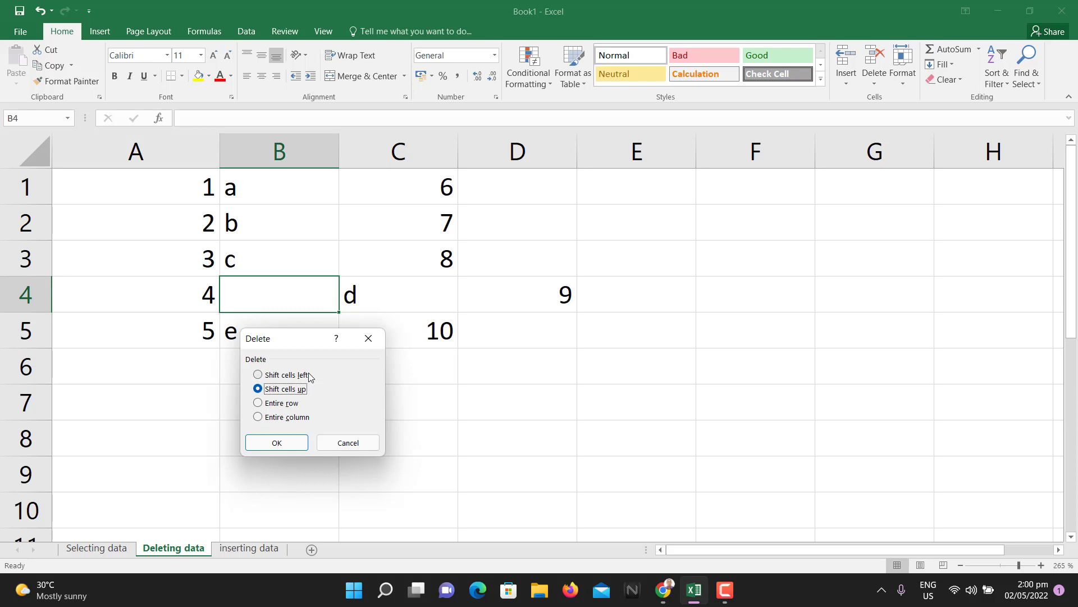
pyautogui.click(336, 447)
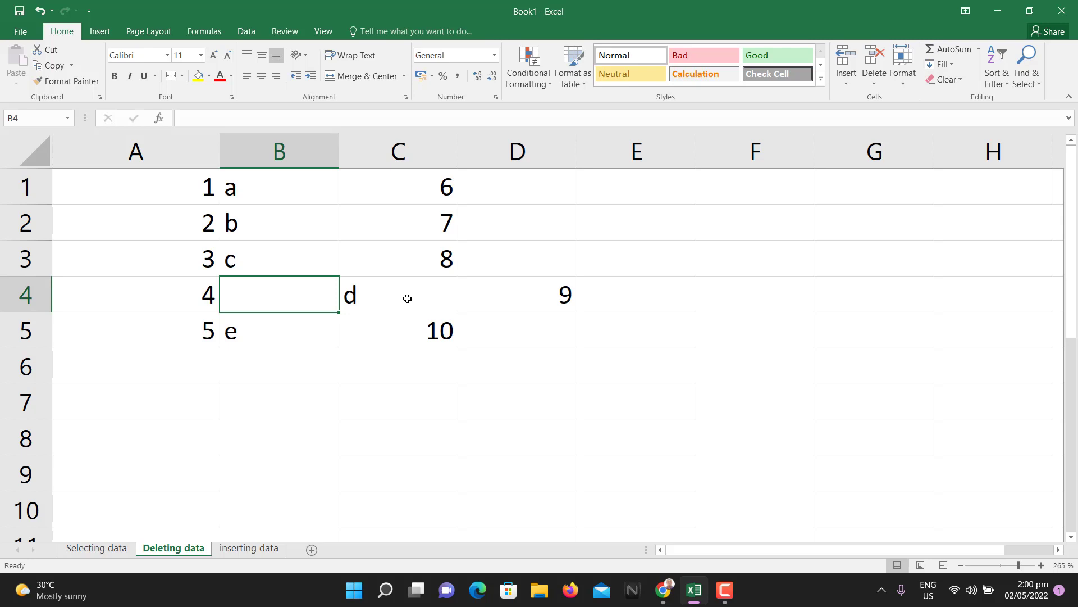
# - Delete cell B4 with Shift cells left, then undo the shift
pyautogui.rightClick(301, 294)
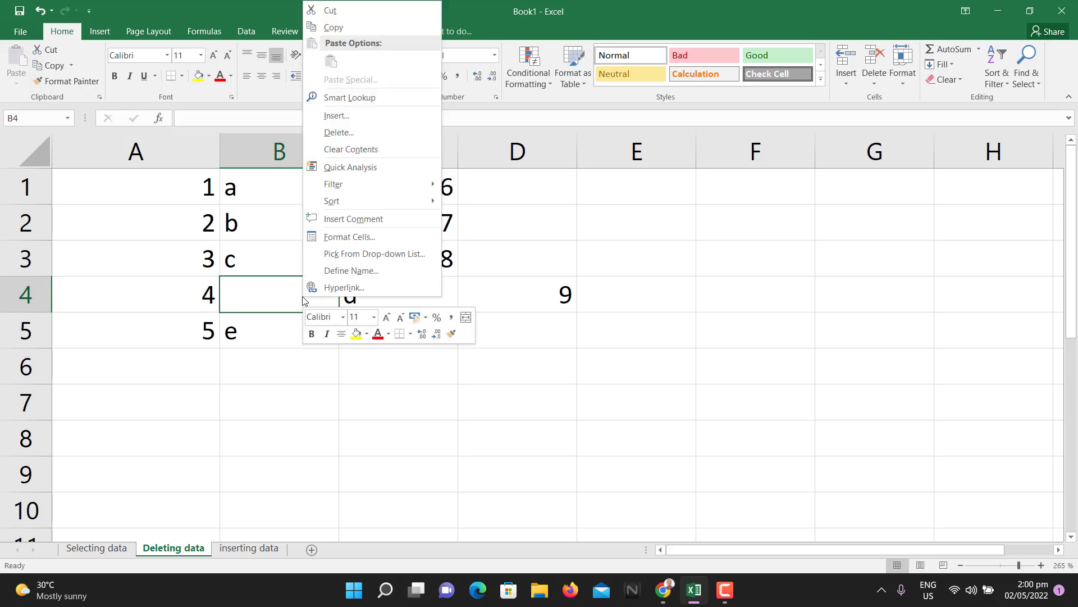
pyautogui.click(354, 133)
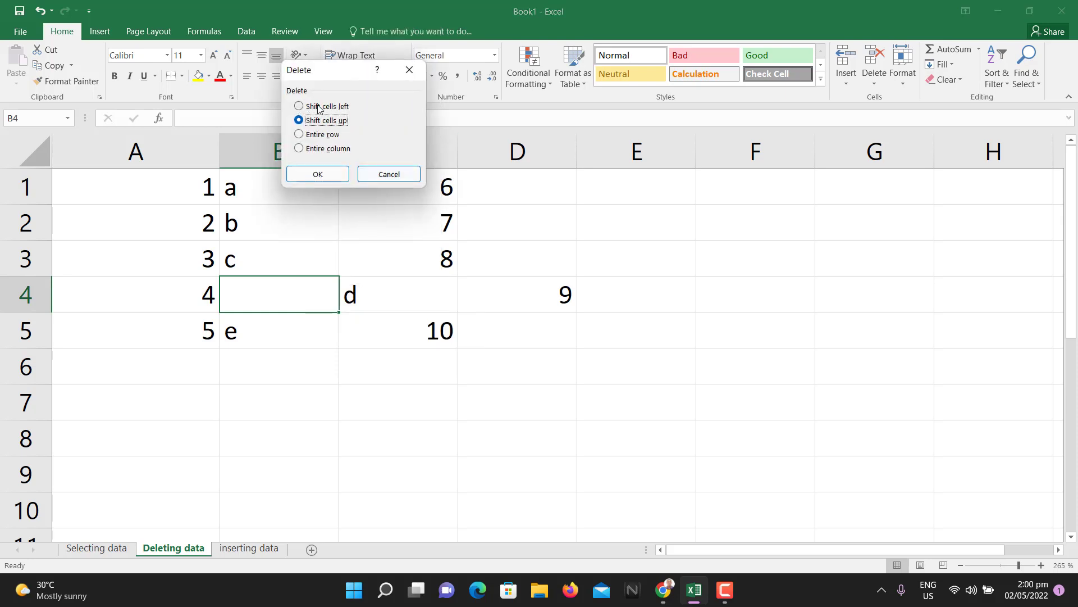
pyautogui.click(321, 109)
pyautogui.click(316, 175)
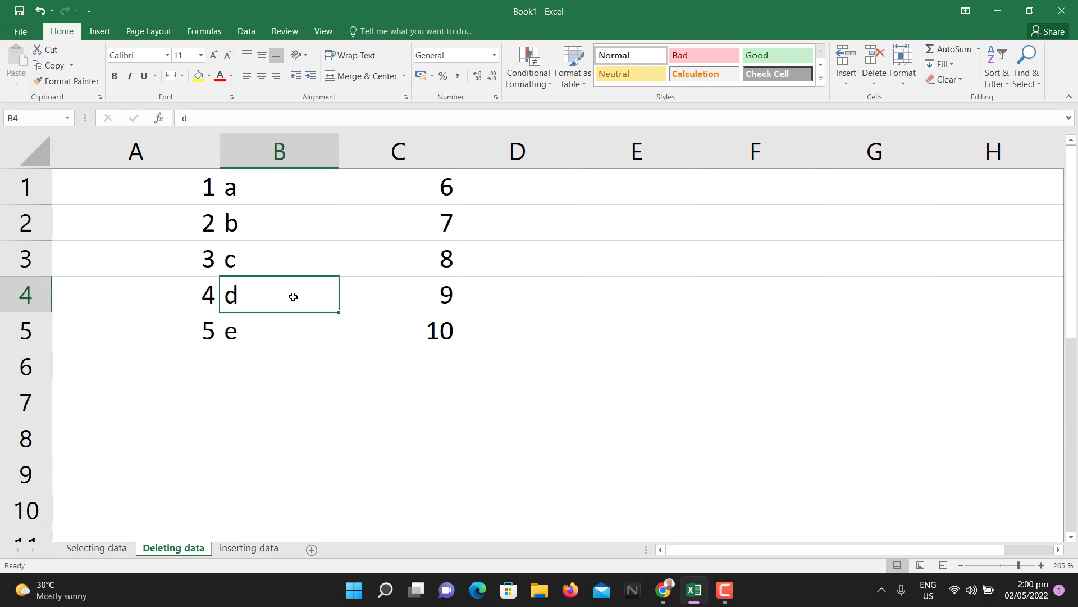
pyautogui.hotkey('ctrl', 'z')
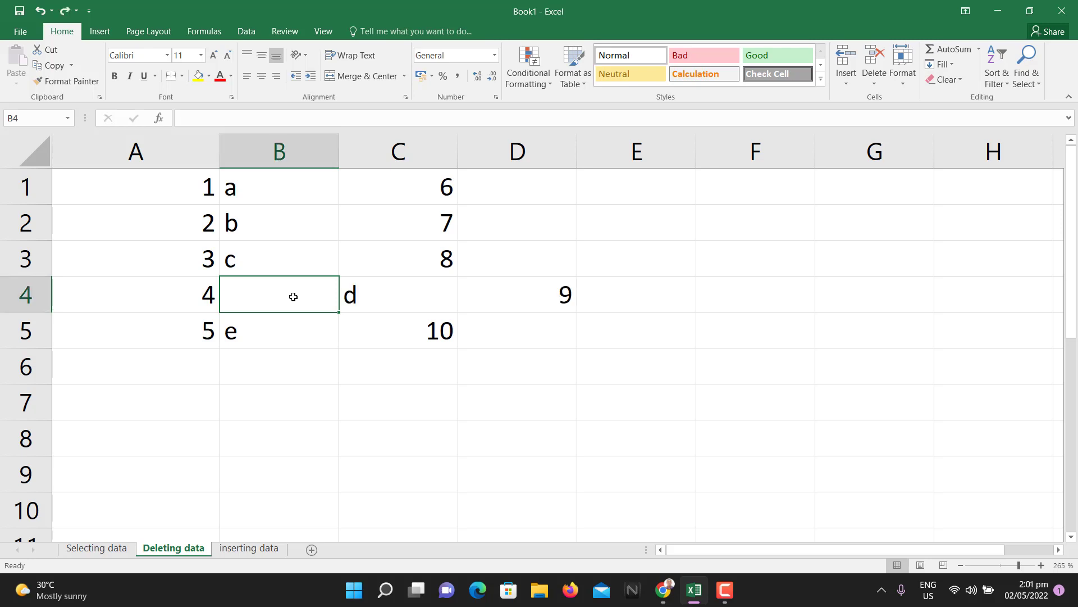
pyautogui.click(308, 343)
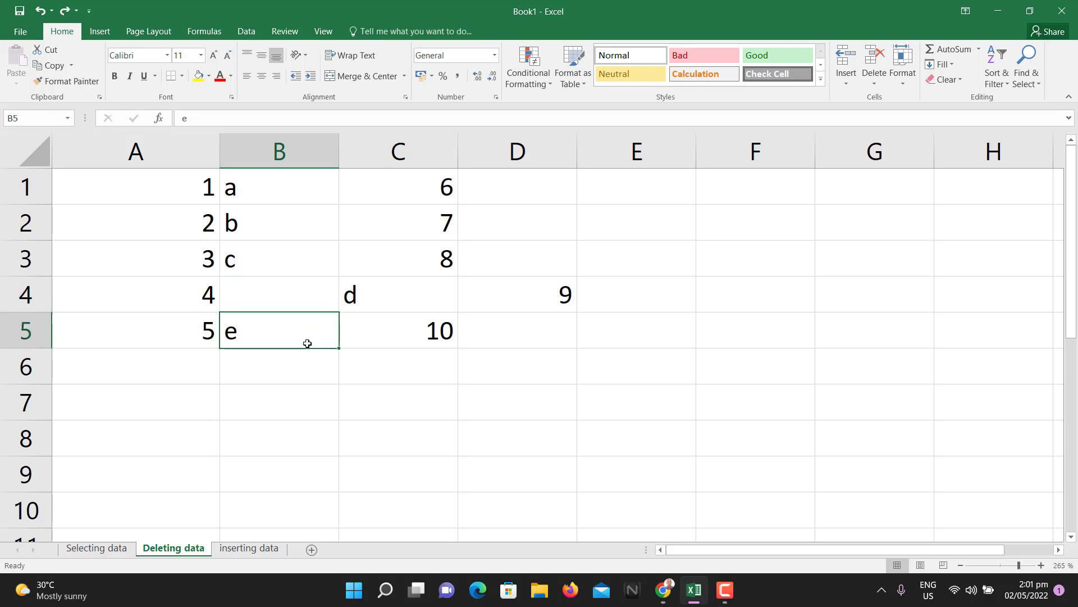
pyautogui.click(291, 296)
# - Cancel the Delete dialog once, then delete B4 with Shift cells up
pyautogui.rightClick(295, 296)
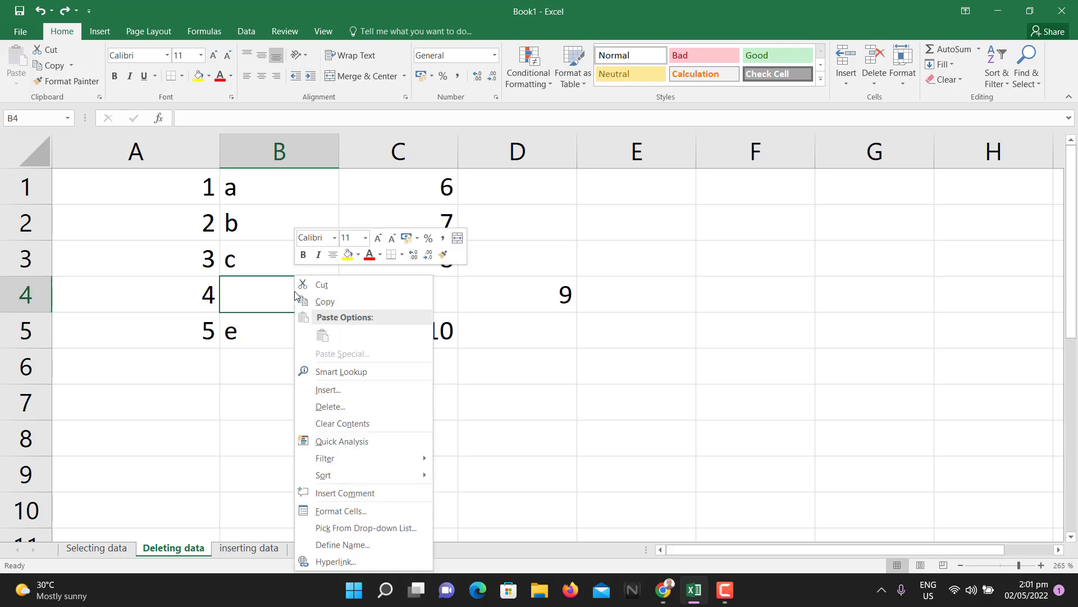
pyautogui.click(339, 407)
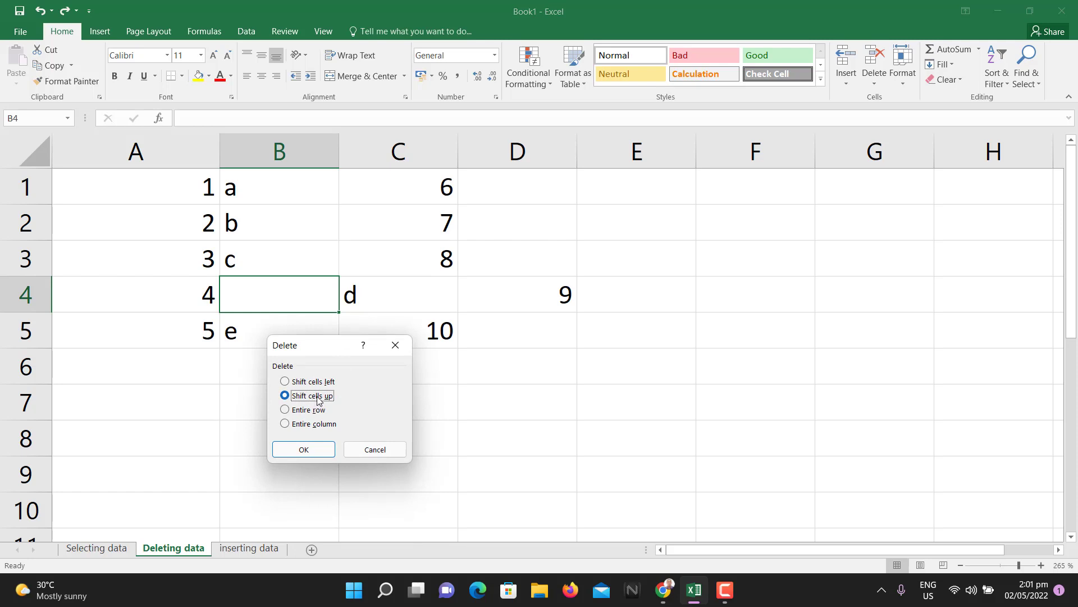
pyautogui.click(375, 450)
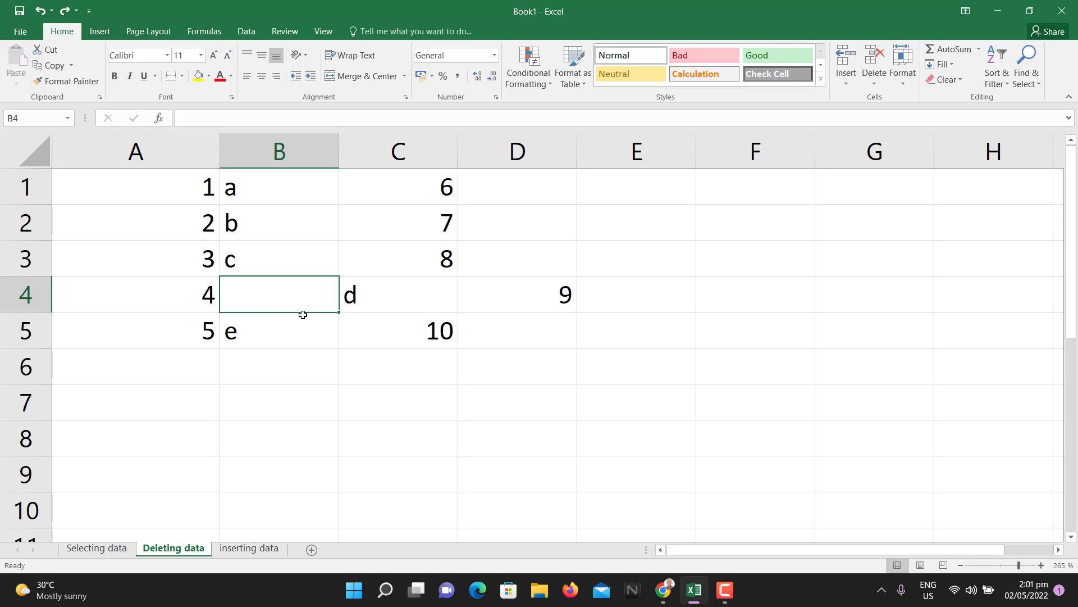
pyautogui.rightClick(309, 292)
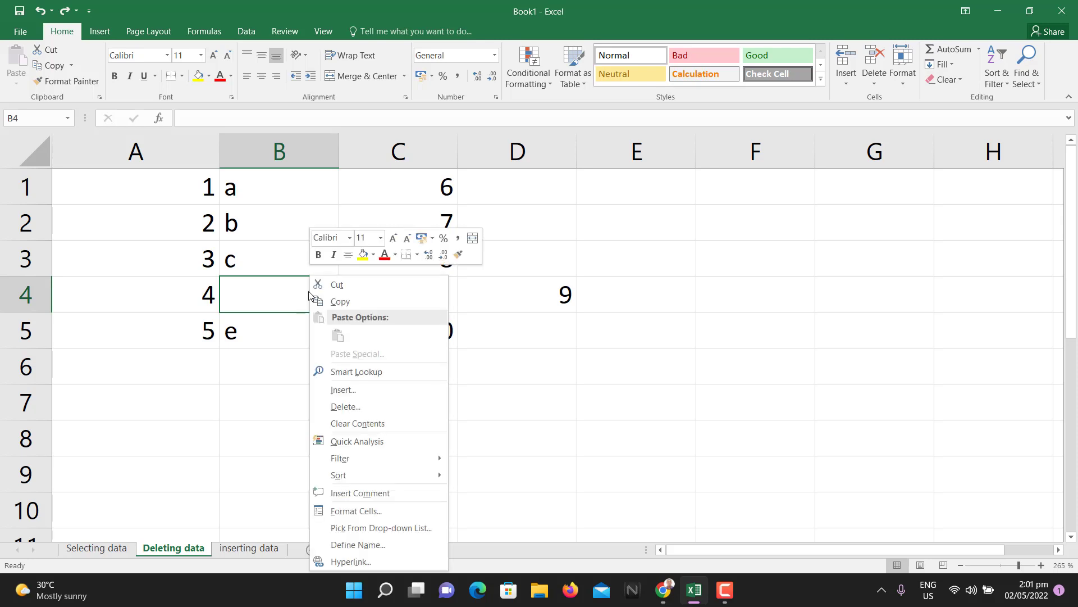
pyautogui.click(346, 405)
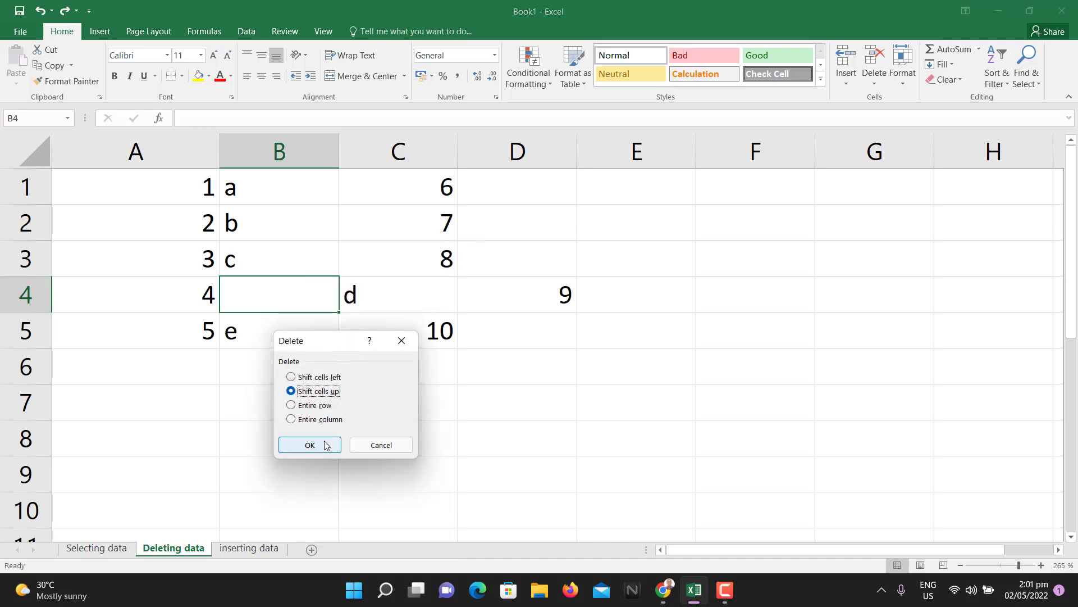
pyautogui.click(307, 445)
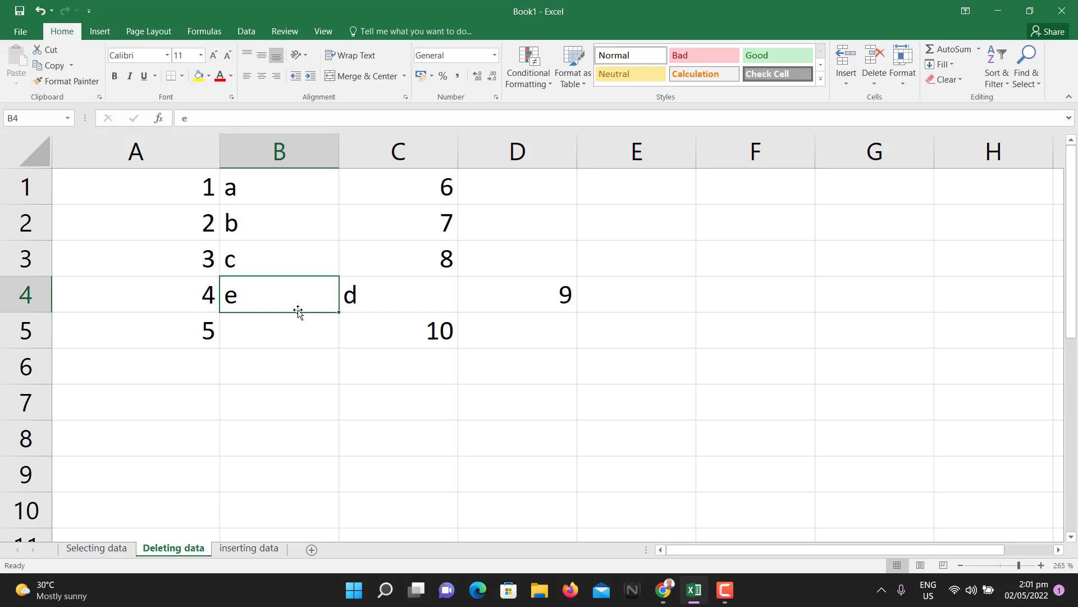
# - Undo the upward shift so e returns to B5 and B4 is empty
pyautogui.hotkey('ctrl', 'z')
pyautogui.click(316, 335)
pyautogui.click(286, 304)
# - Delete the entire row 4 via the Delete dialog, then undo to restore it
pyautogui.rightClick(294, 291)
pyautogui.click(354, 405)
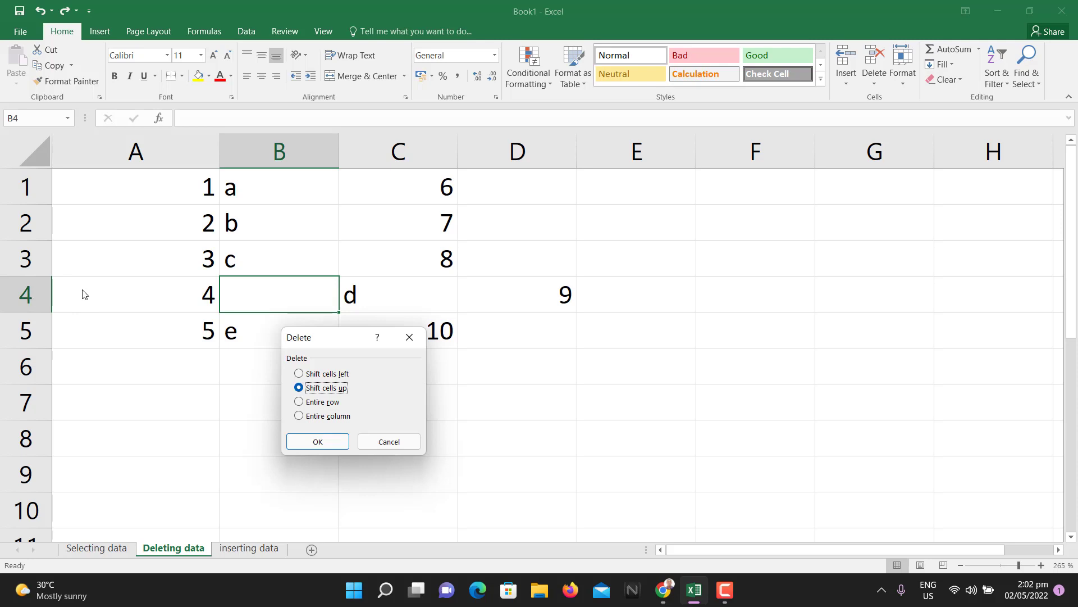
pyautogui.click(314, 401)
pyautogui.click(318, 442)
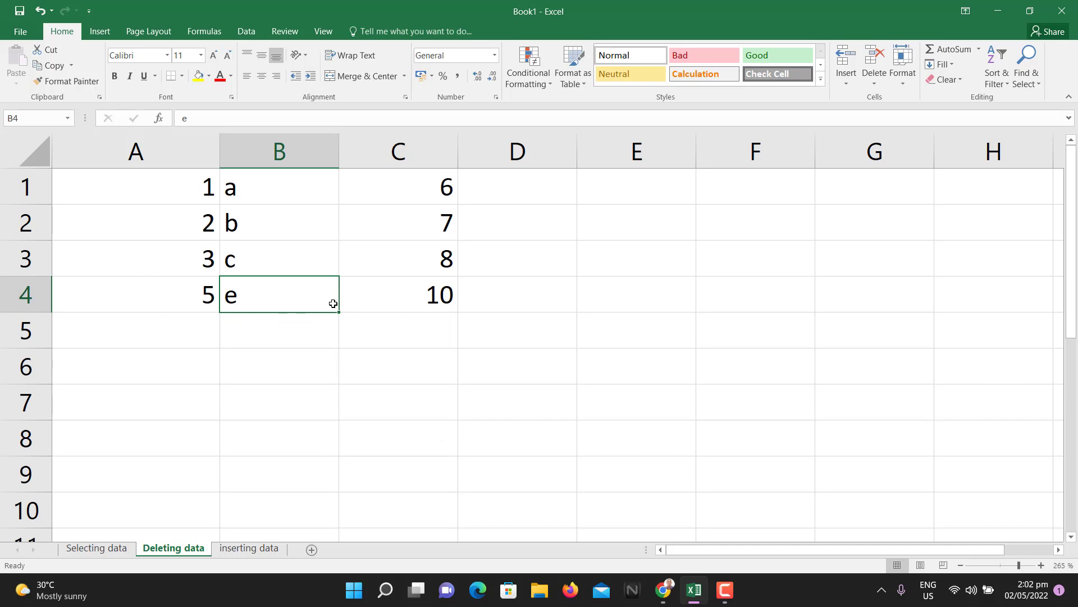
pyautogui.hotkey('ctrl', 'z')
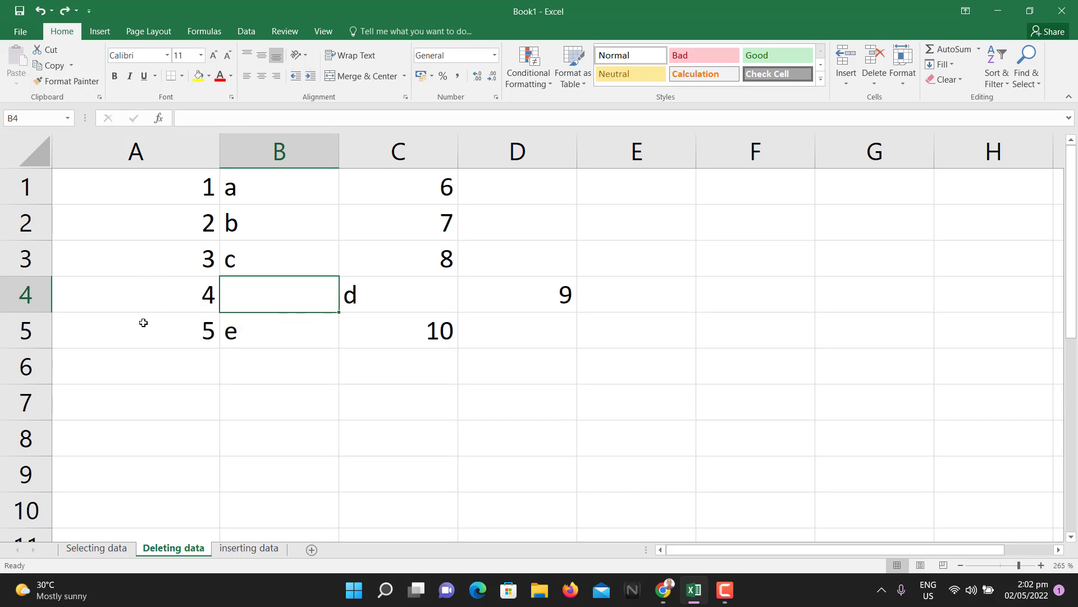
pyautogui.click(41, 294)
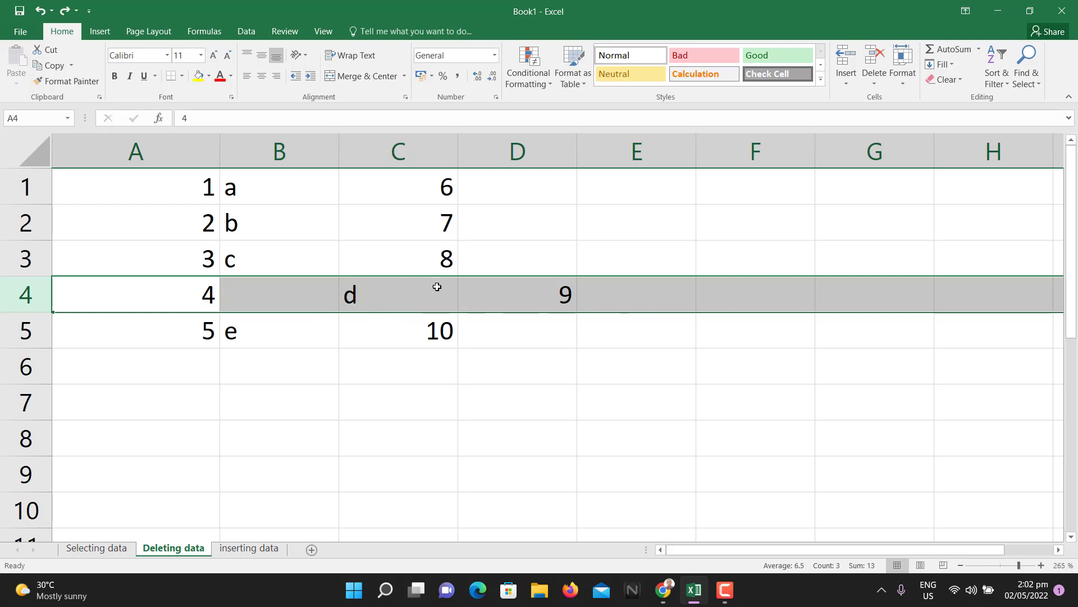
pyautogui.rightClick(259, 283)
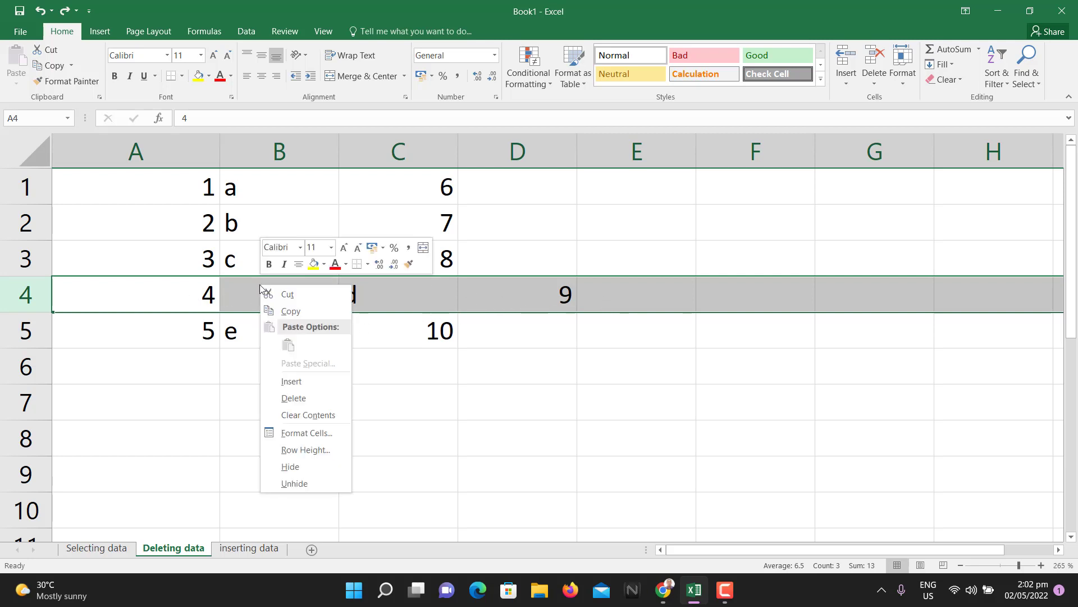
pyautogui.click(294, 398)
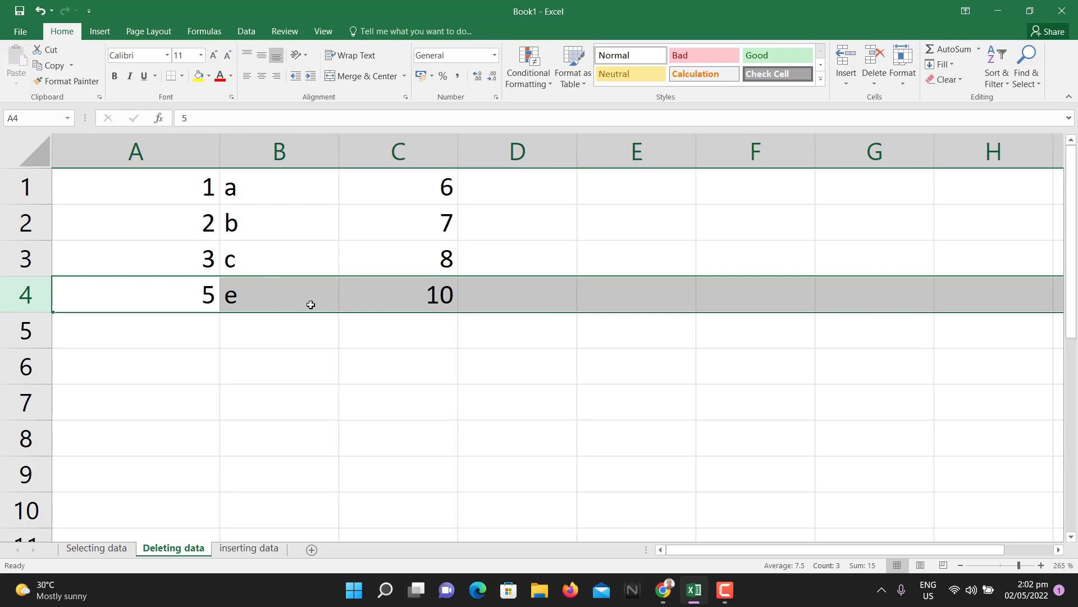
pyautogui.hotkey('ctrl', 'z')
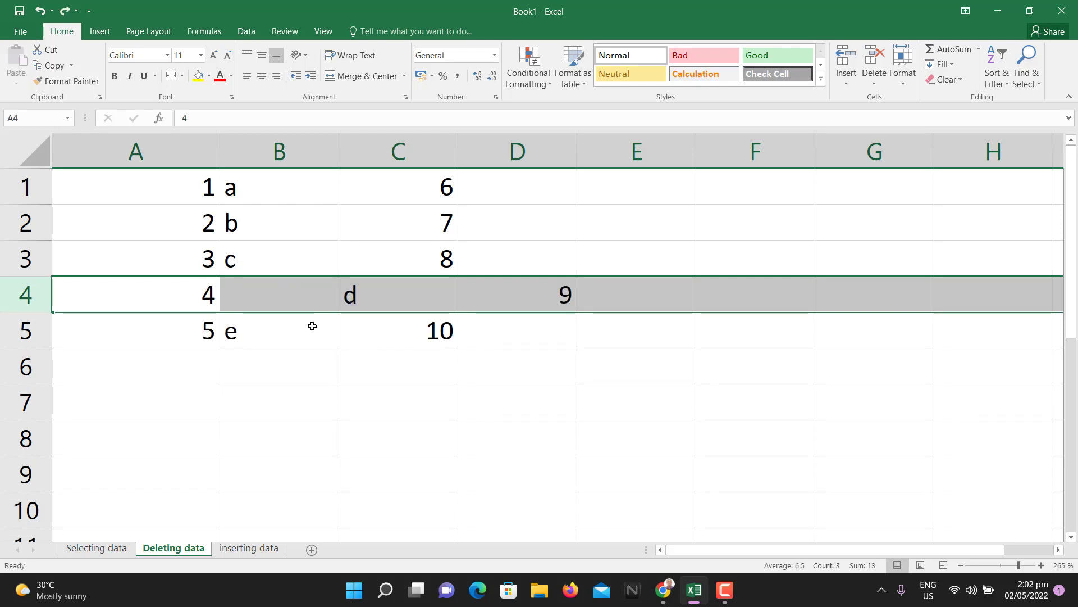
pyautogui.click(312, 335)
pyautogui.rightClick(297, 298)
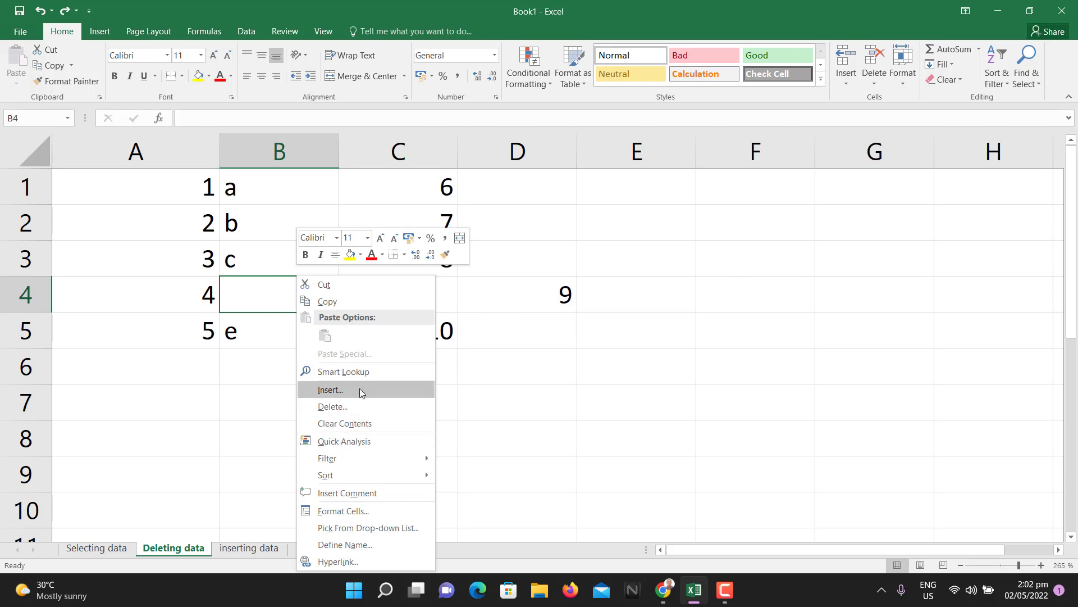
pyautogui.click(356, 409)
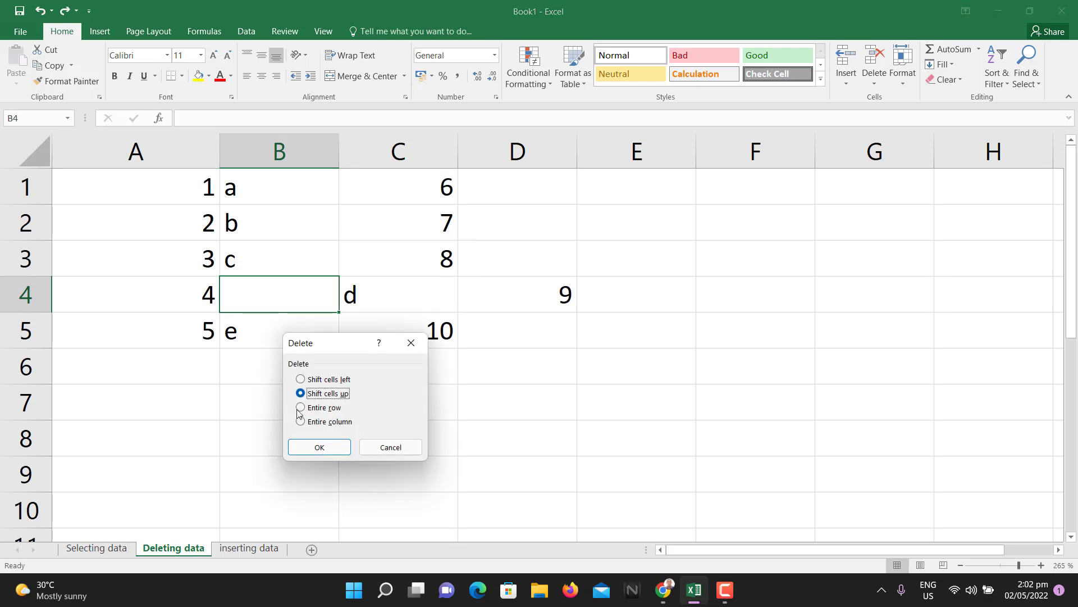
pyautogui.click(323, 407)
pyautogui.click(319, 448)
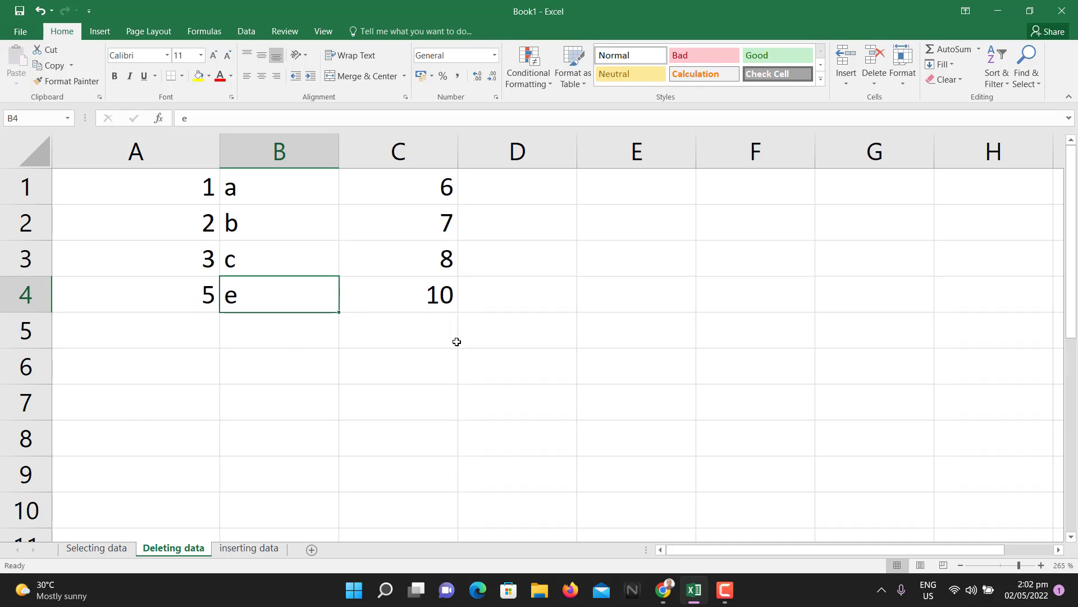
pyautogui.hotkey('ctrl', 'z')
pyautogui.rightClick(273, 301)
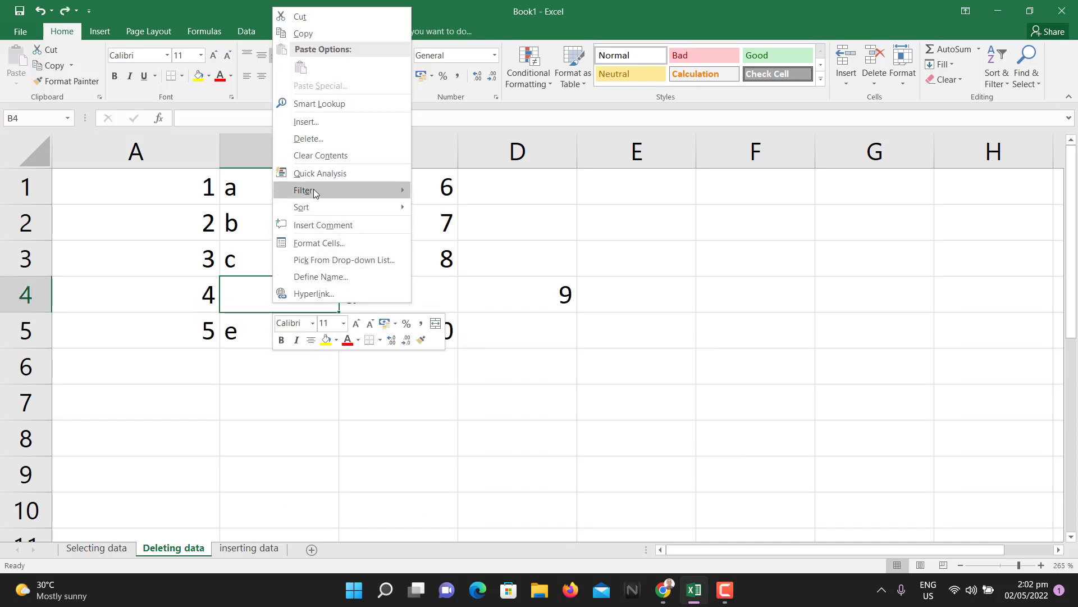
pyautogui.click(315, 138)
pyautogui.click(279, 156)
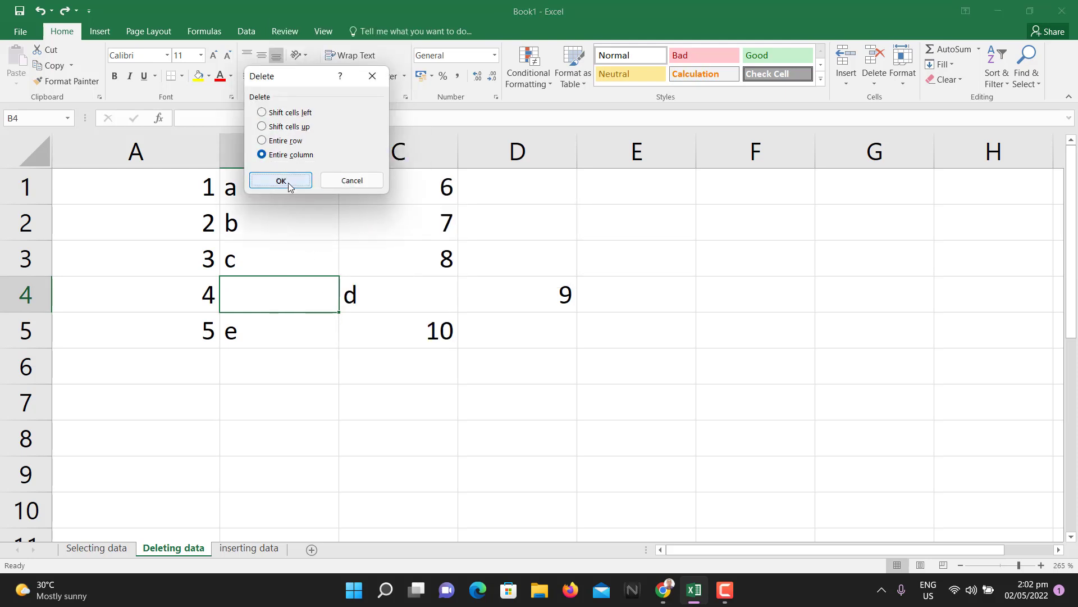
pyautogui.click(289, 185)
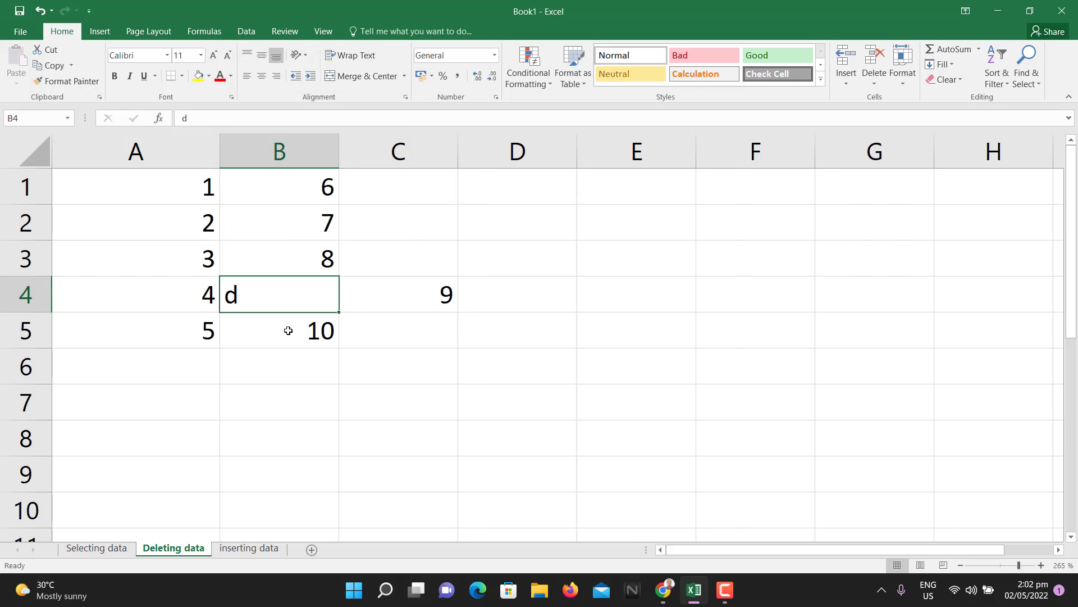
pyautogui.hotkey('ctrl', 'z')
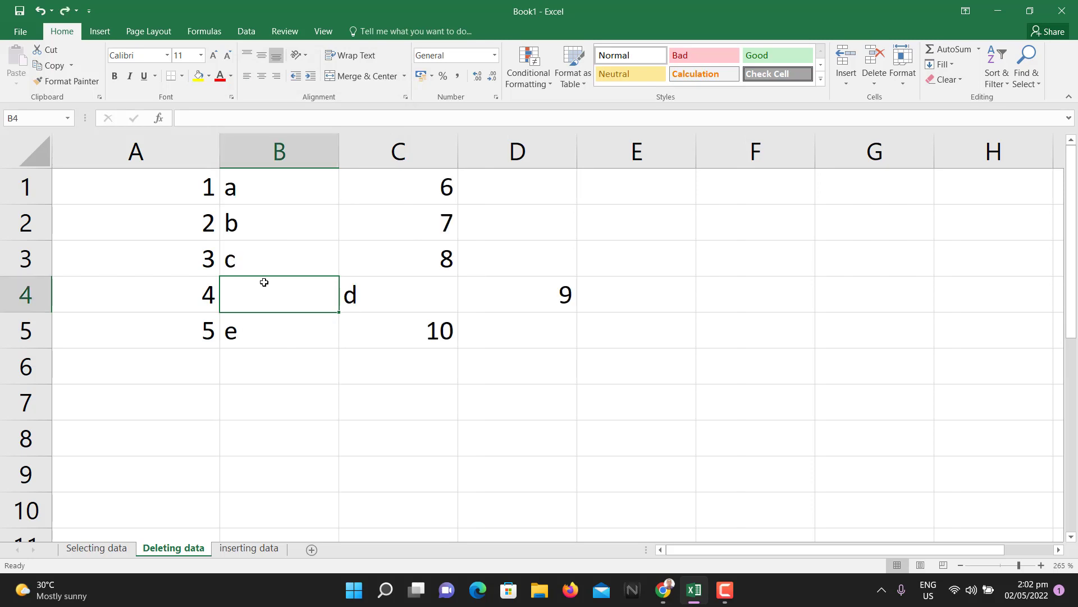